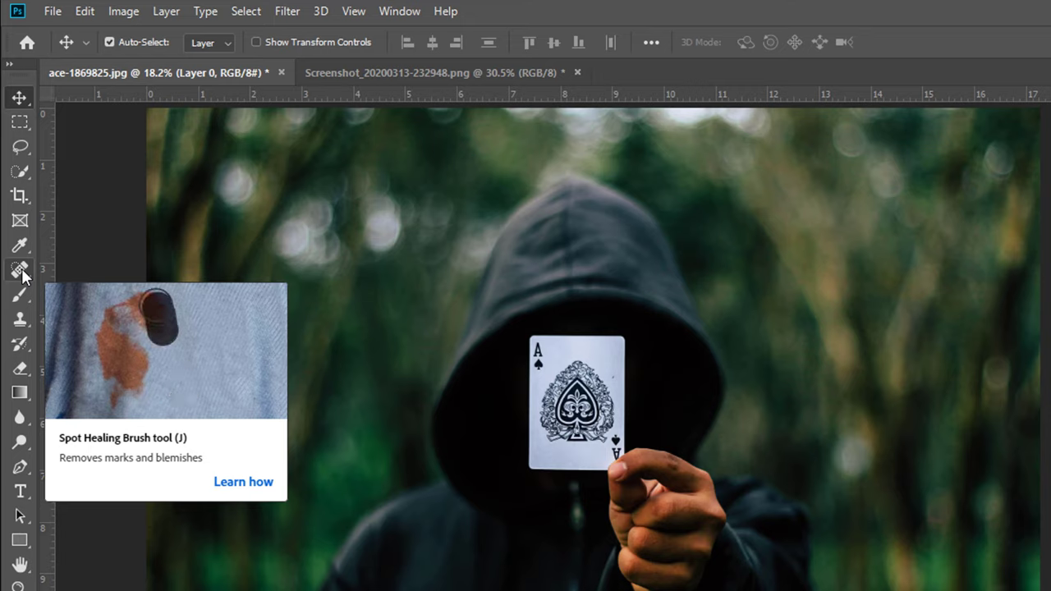
- Heal away the corner A letters and small spade marks with the Spot Healing Brush
click(20, 271)
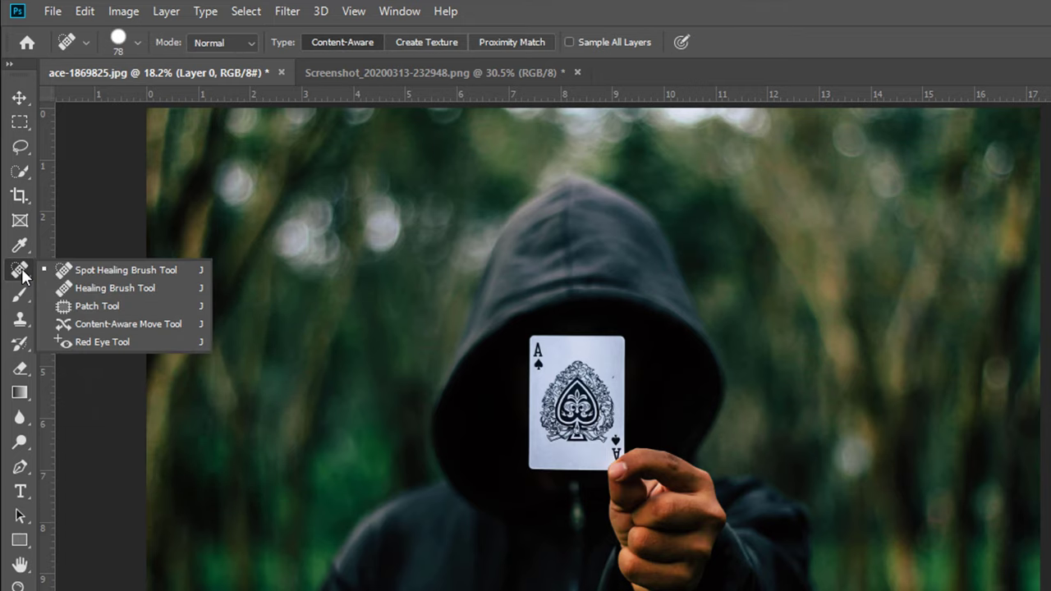
click(185, 272)
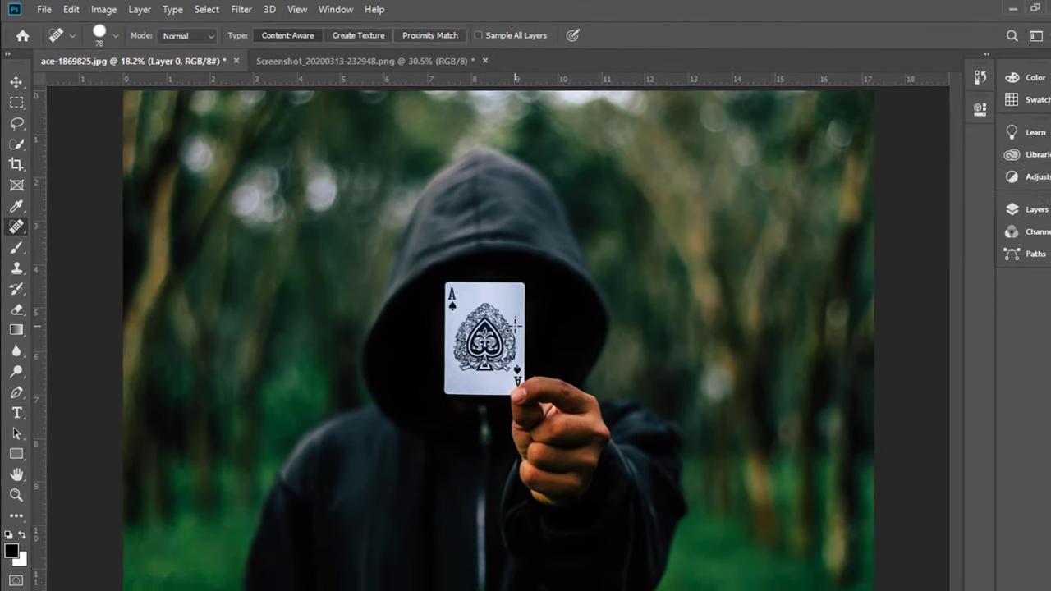
scroll(499, 314, up, 2)
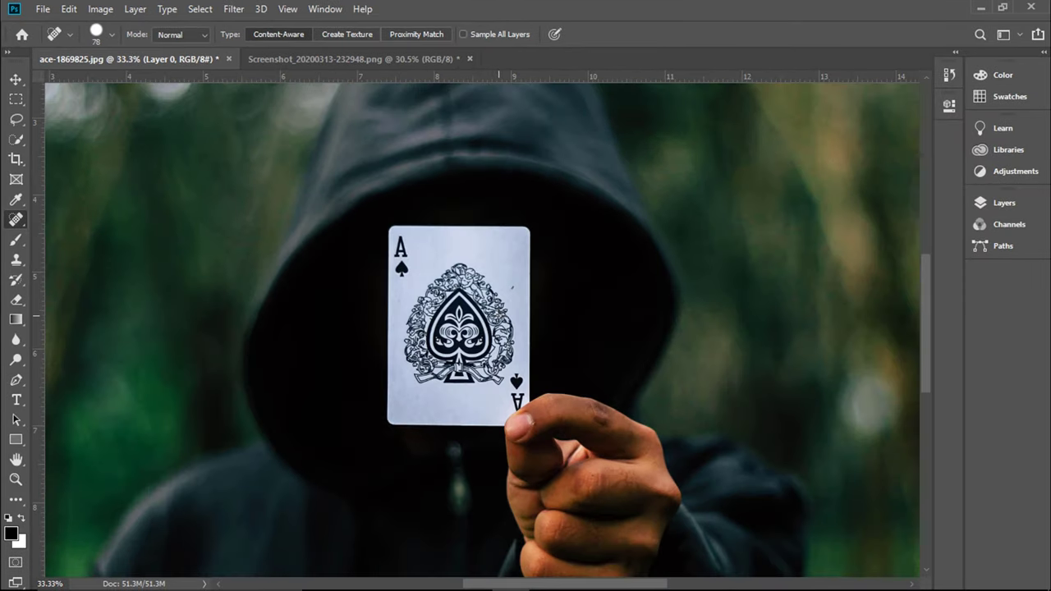
key(ctrl+plus)
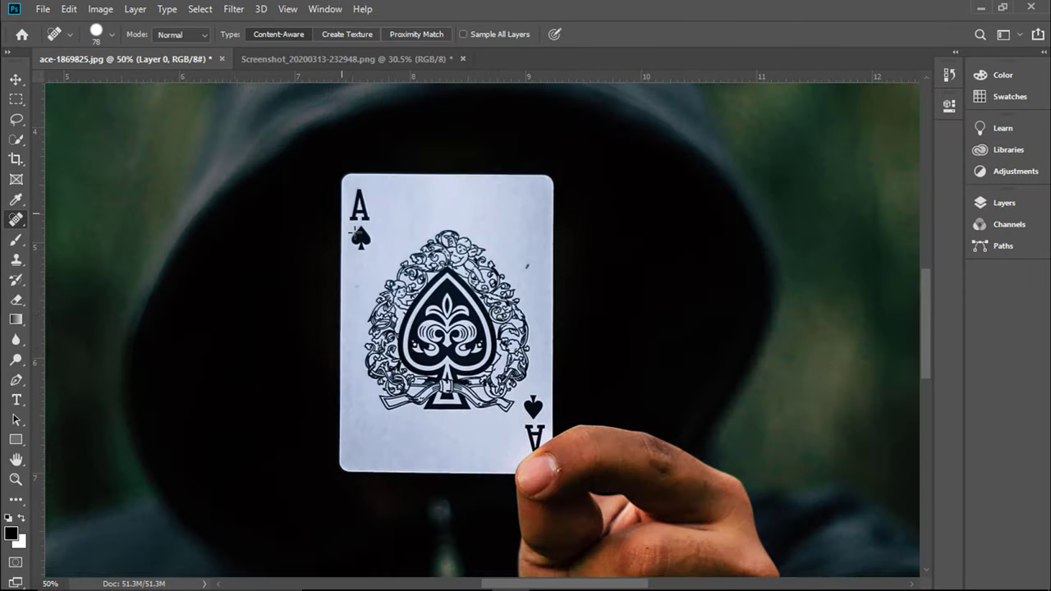
drag(372, 202, 366, 243)
mouse_move(522, 425)
mouse_down()
mouse_move(531, 430)
mouse_move(534, 401)
mouse_move(530, 437)
mouse_up()
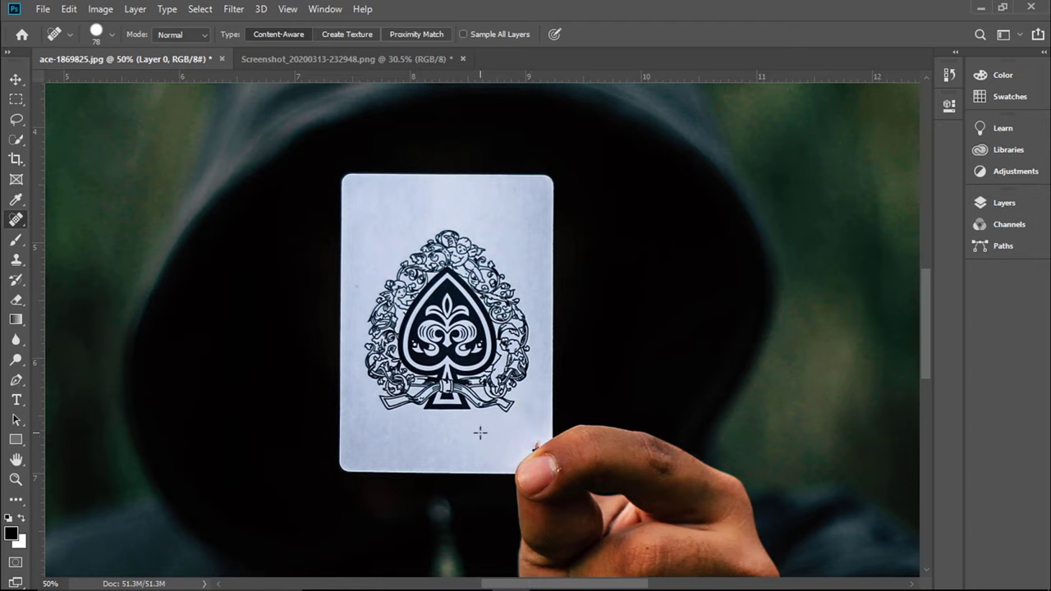
click(526, 435)
click(529, 437)
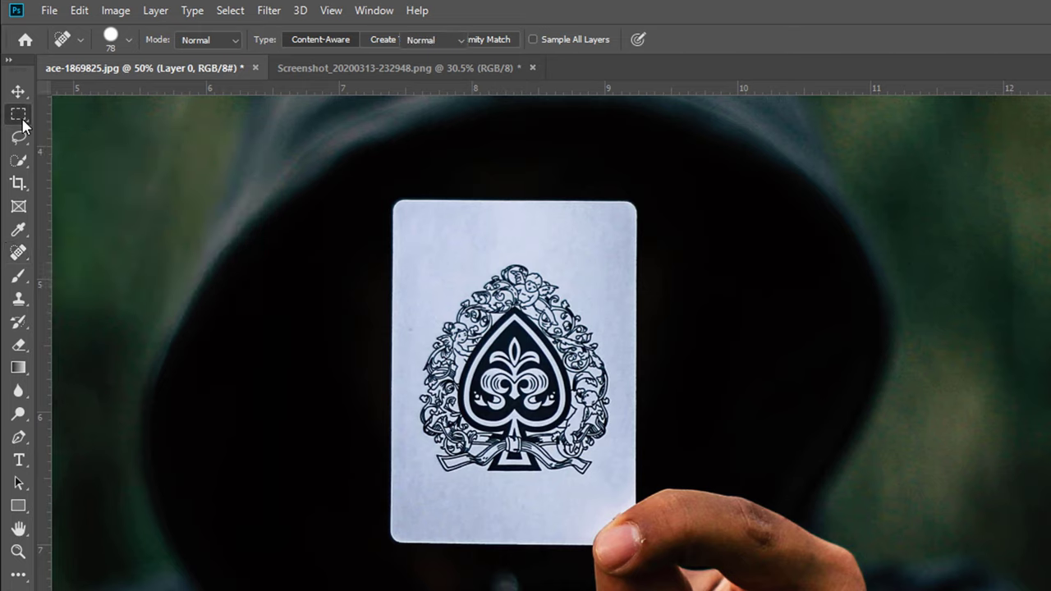
- Select a blank strip of card near the top with the Rectangular Marquee
click(19, 115)
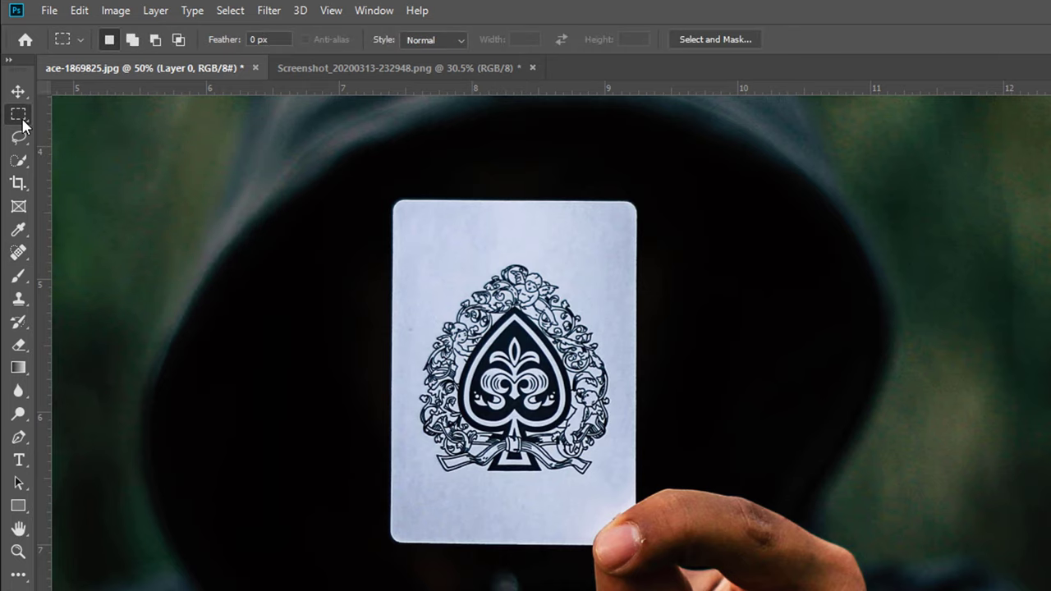
right_click(22, 123)
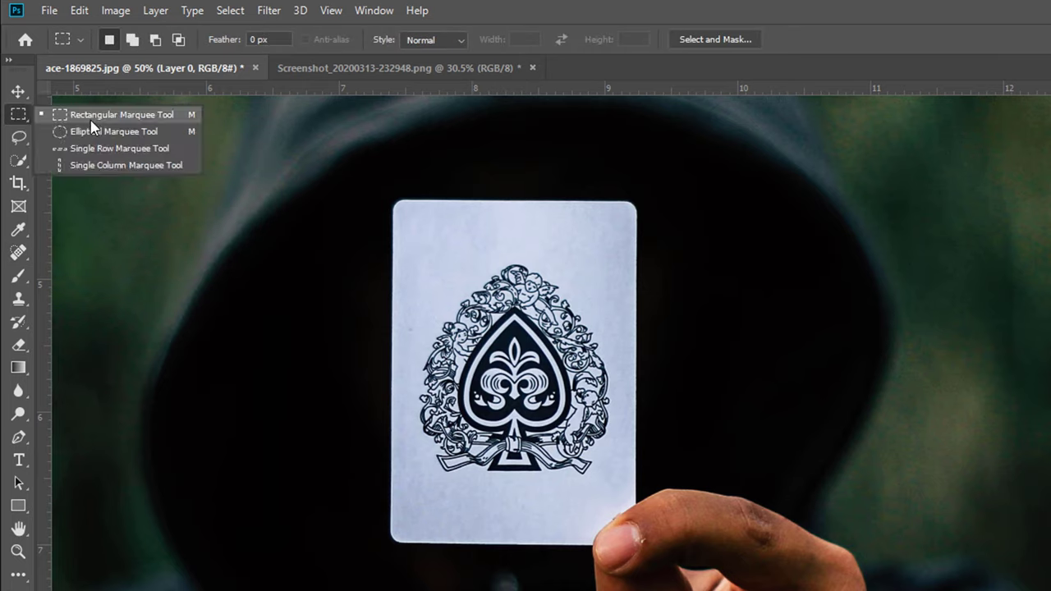
click(181, 116)
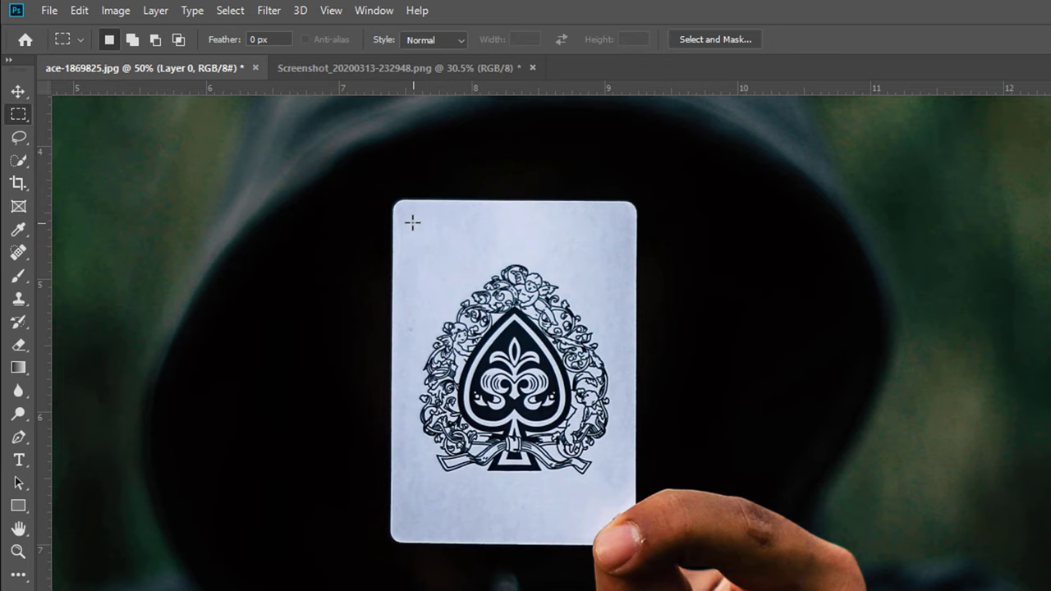
mouse_move(420, 228)
mouse_down()
mouse_move(461, 211)
mouse_move(545, 225)
mouse_up()
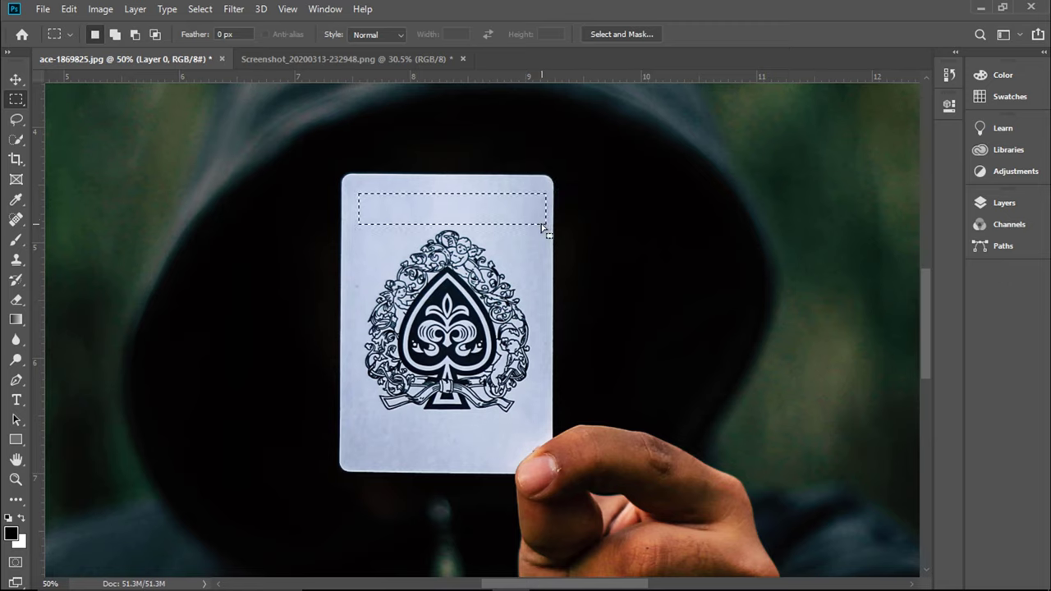
- Drag copies of the blank strip down over the spade in two patches
click(18, 81)
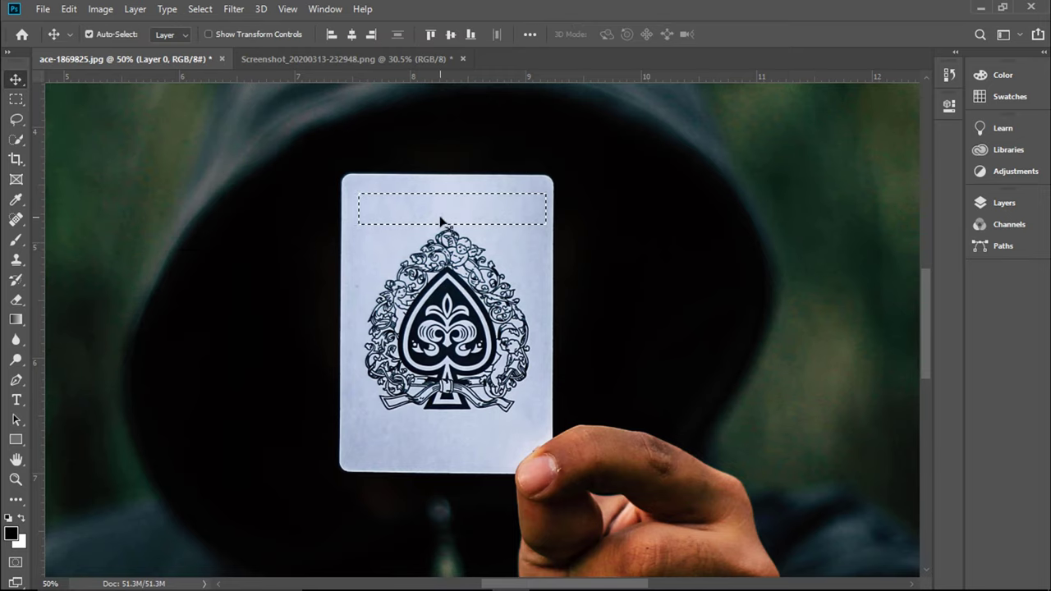
drag(441, 221, 439, 283)
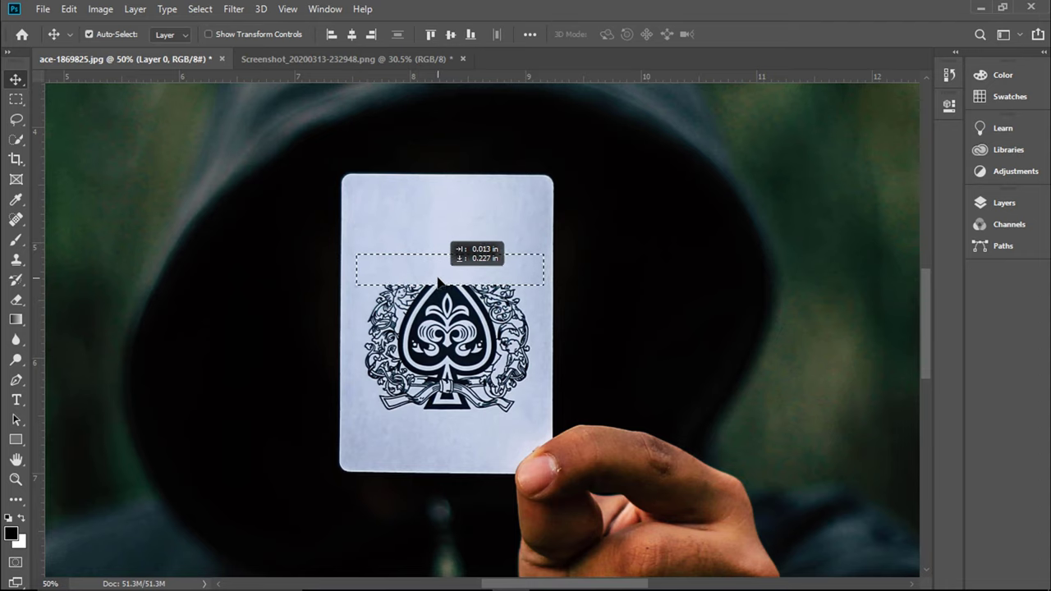
key(ctrl+d)
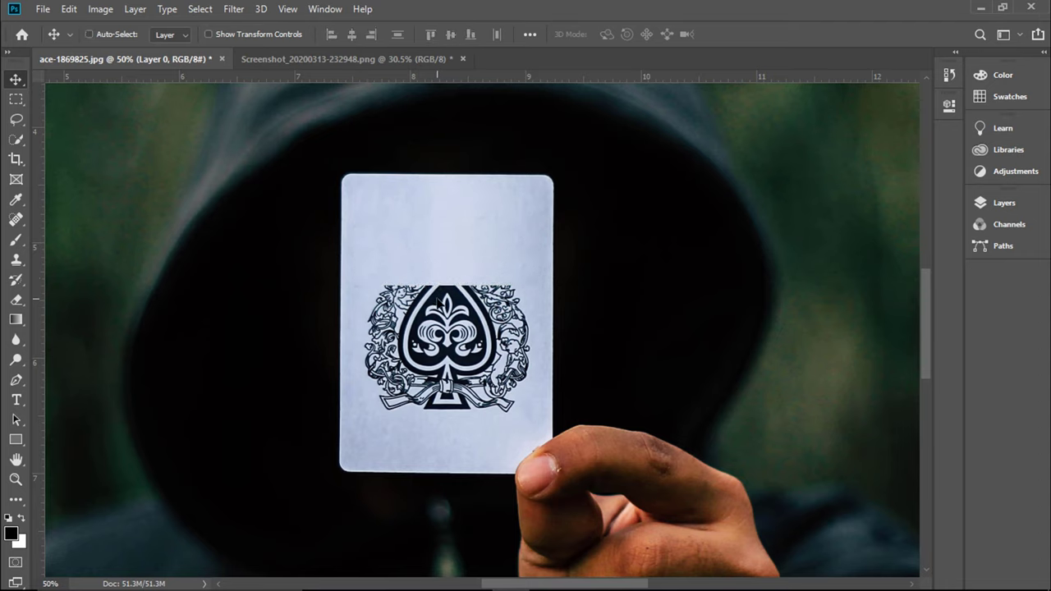
key(ctrl+shift+d)
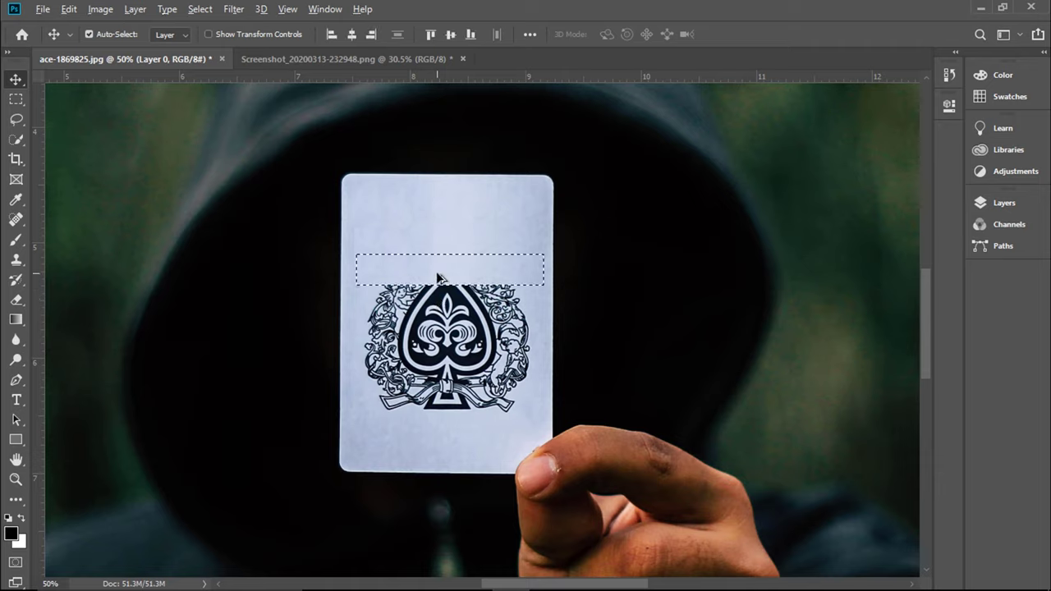
drag(437, 278, 436, 411)
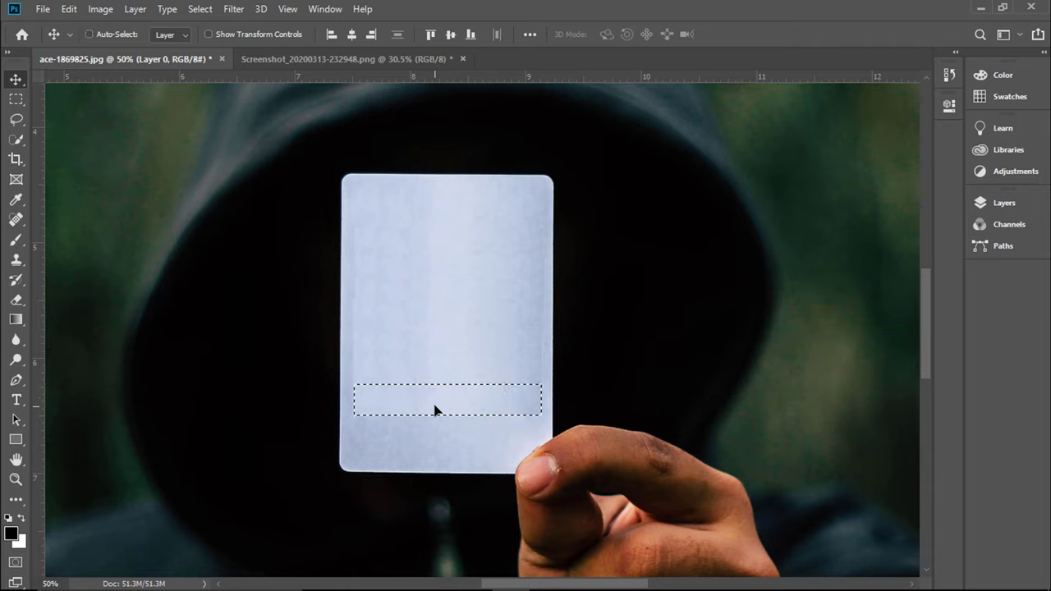
key(ctrl+d)
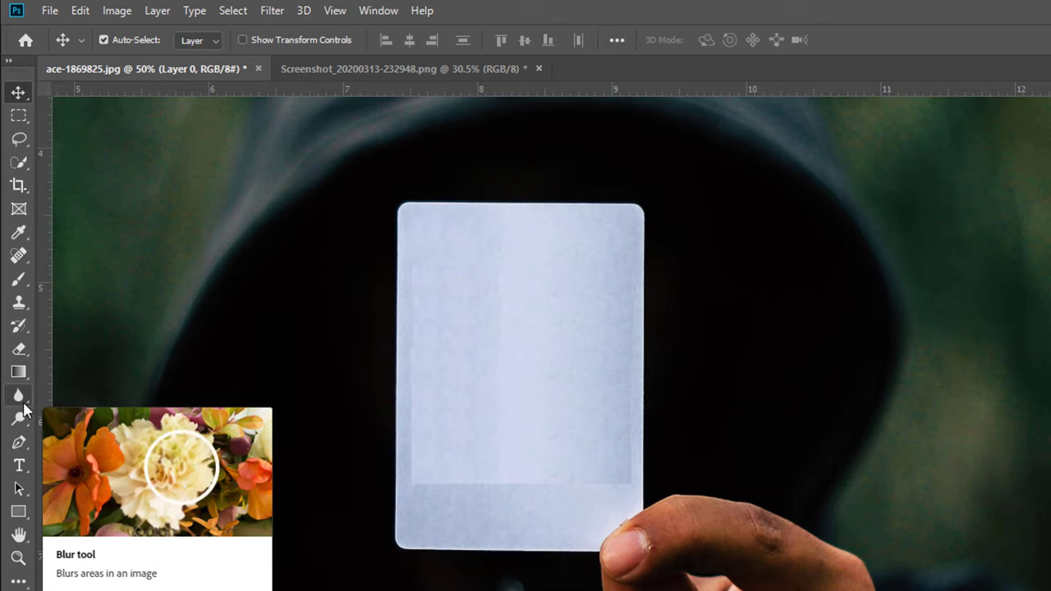
- Choose the Blur tool and zoom out to fit the whole photo
click(24, 405)
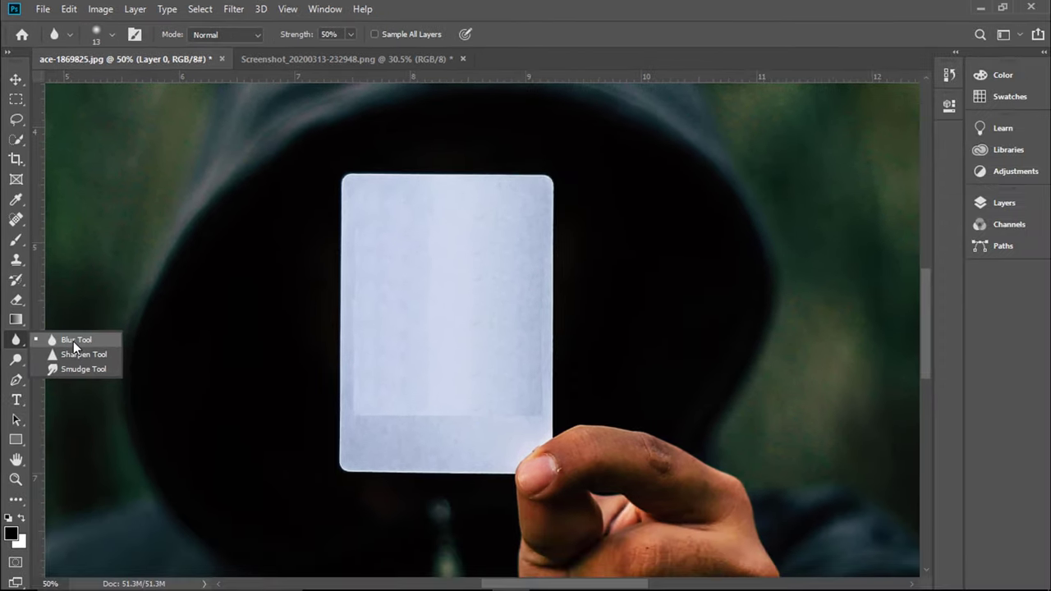
click(73, 340)
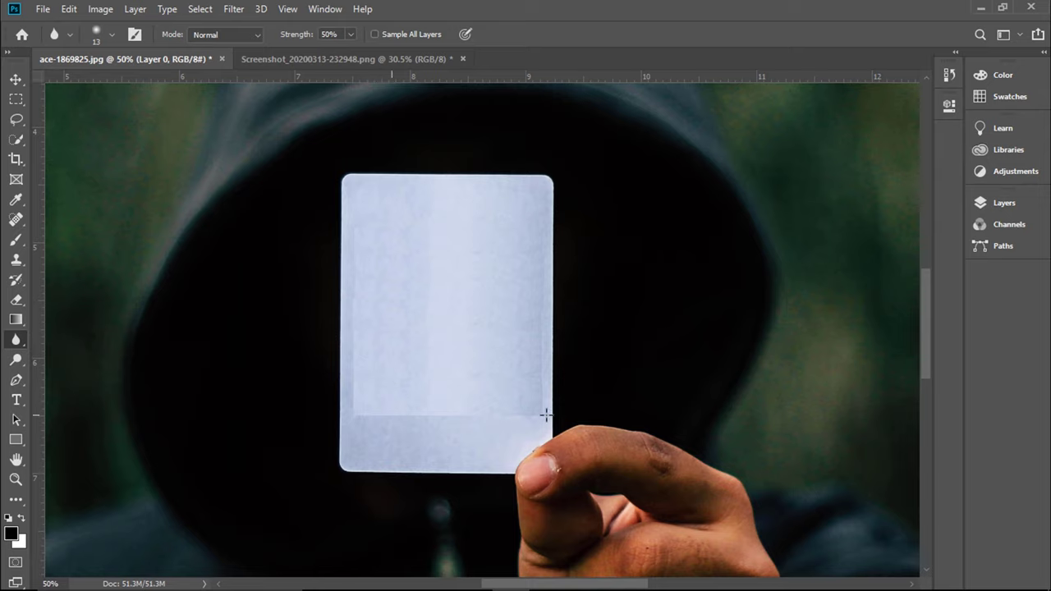
key(ctrl+minus)
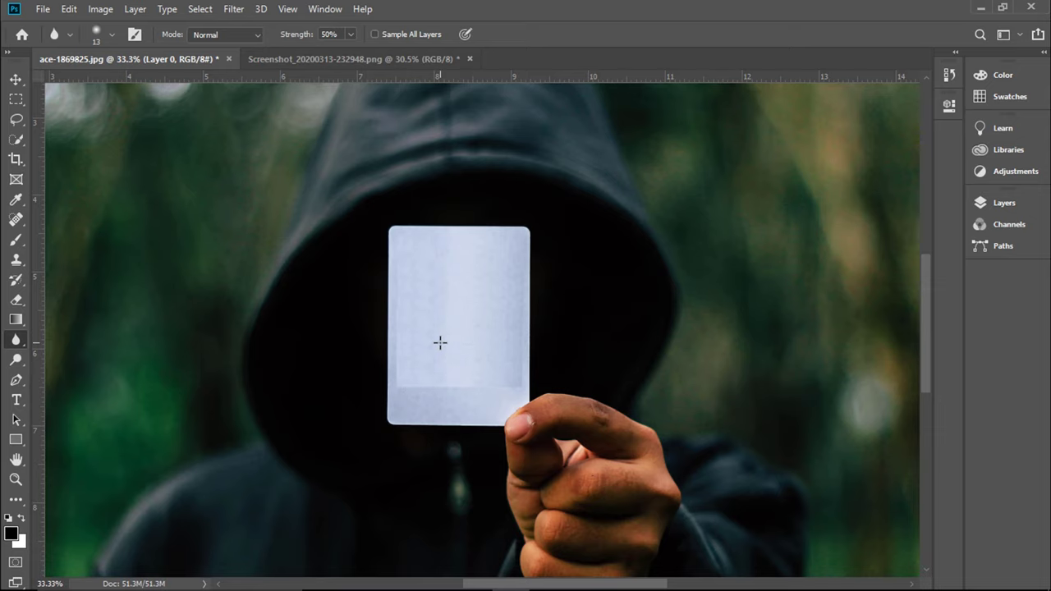
key(ctrl+0)
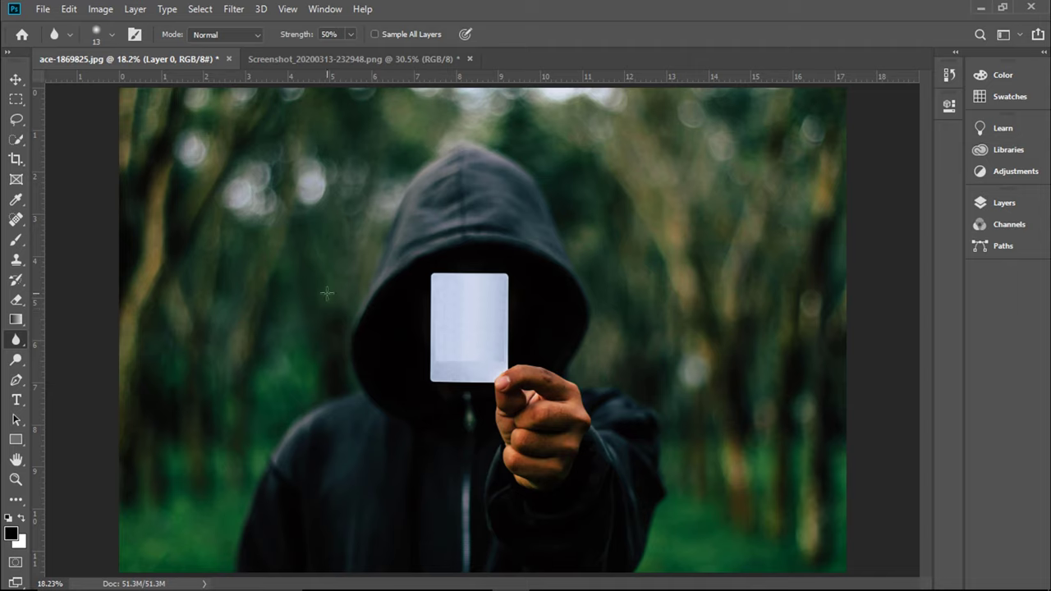
- Show the Layers panel and select the white card with the Quick Selection Tool
click(319, 14)
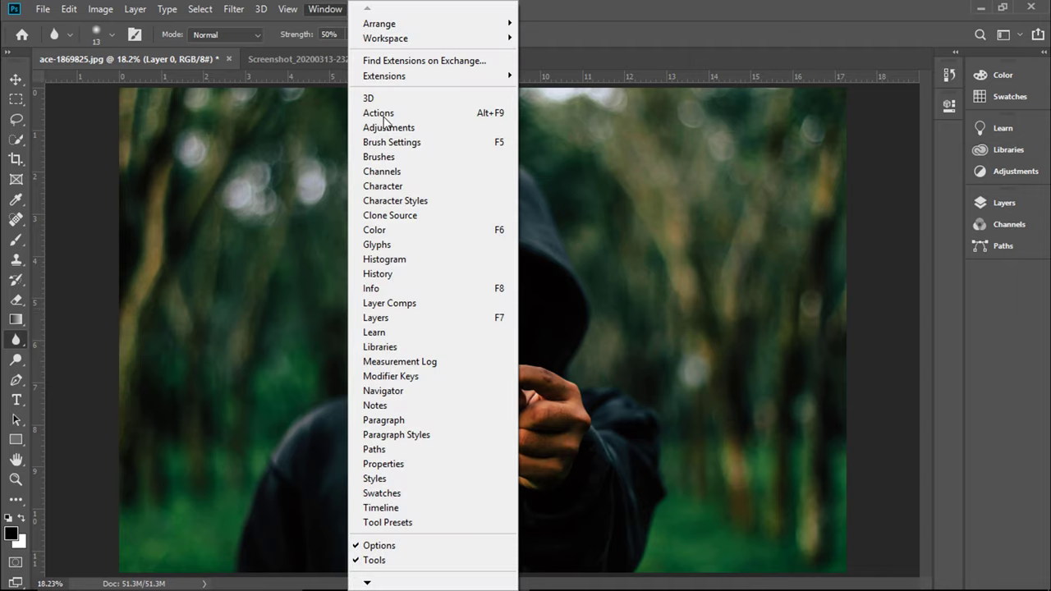
click(509, 322)
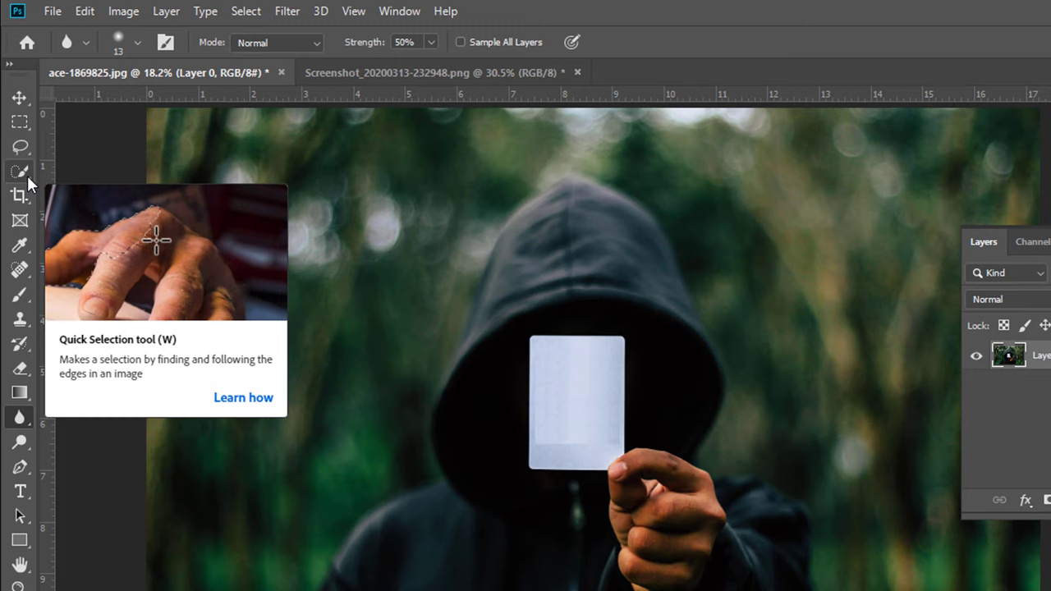
click(26, 173)
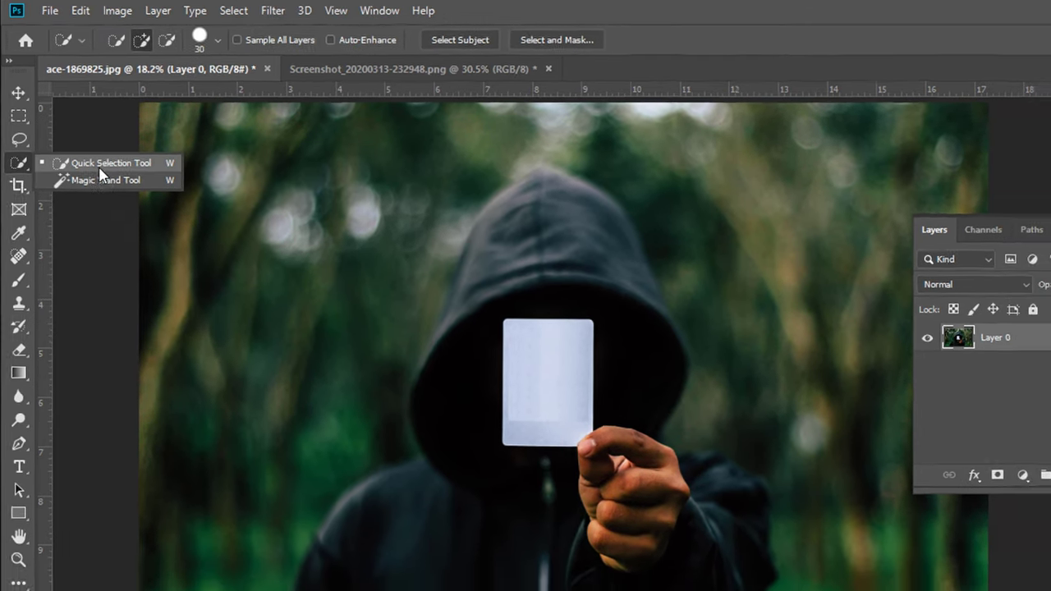
click(81, 175)
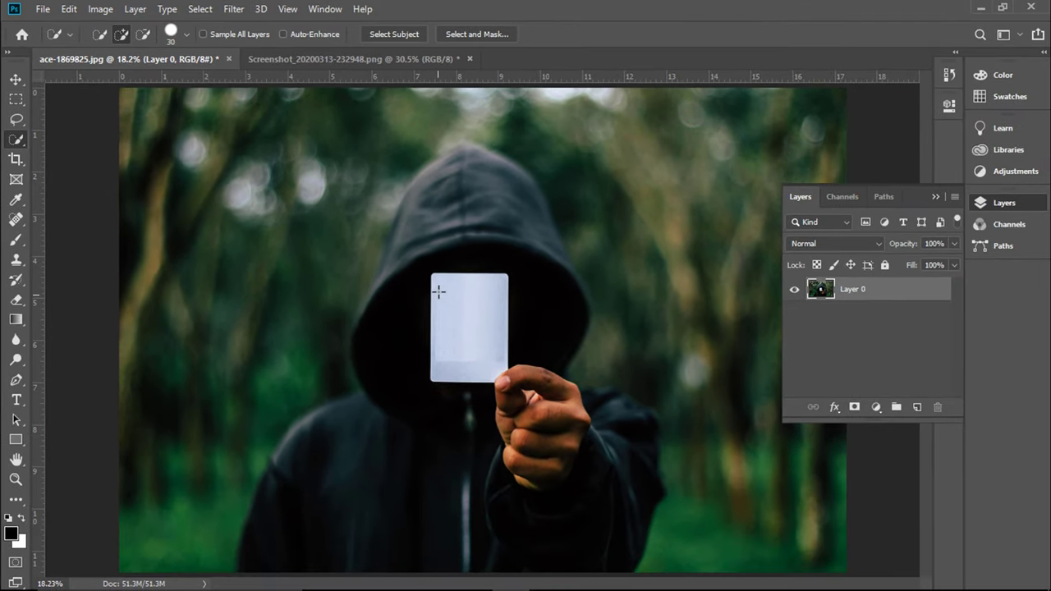
click(437, 282)
- Copy the card onto layers named CARD 01 and CARD 02
key(ctrl+j)
key(ctrl+j)
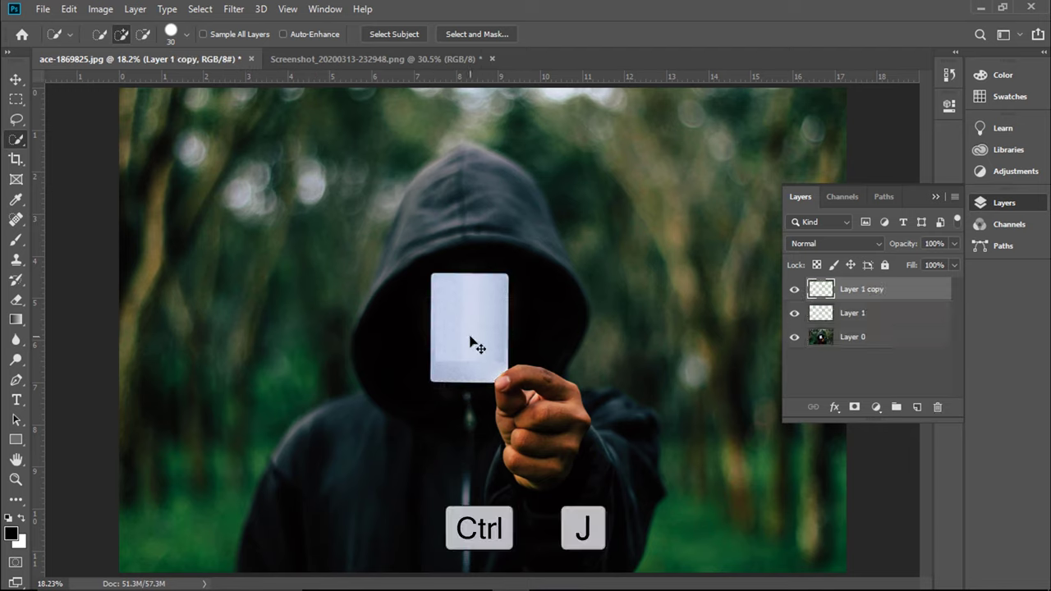
click(854, 317)
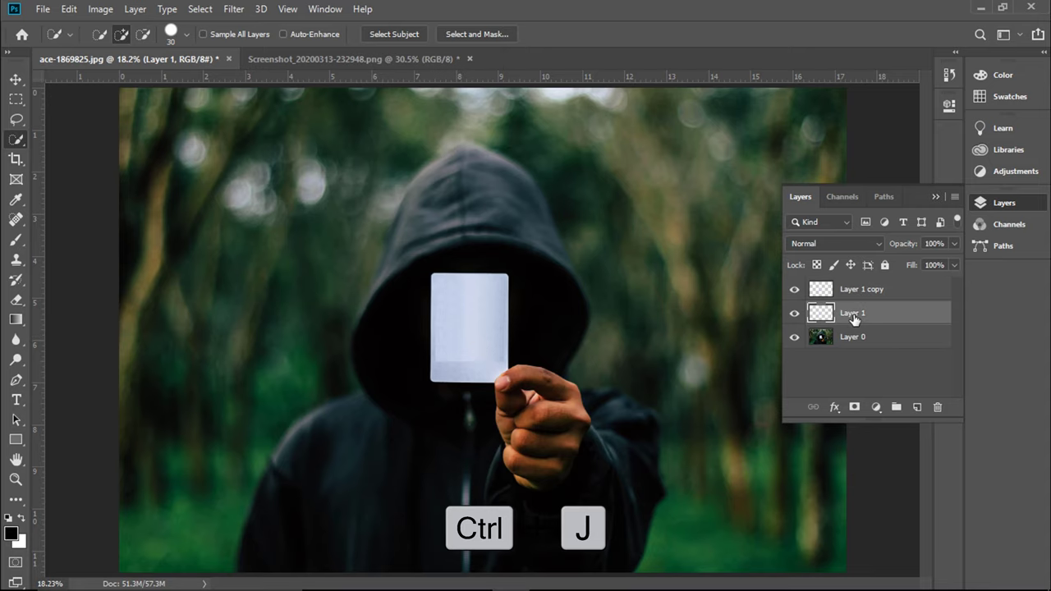
double_click(854, 315)
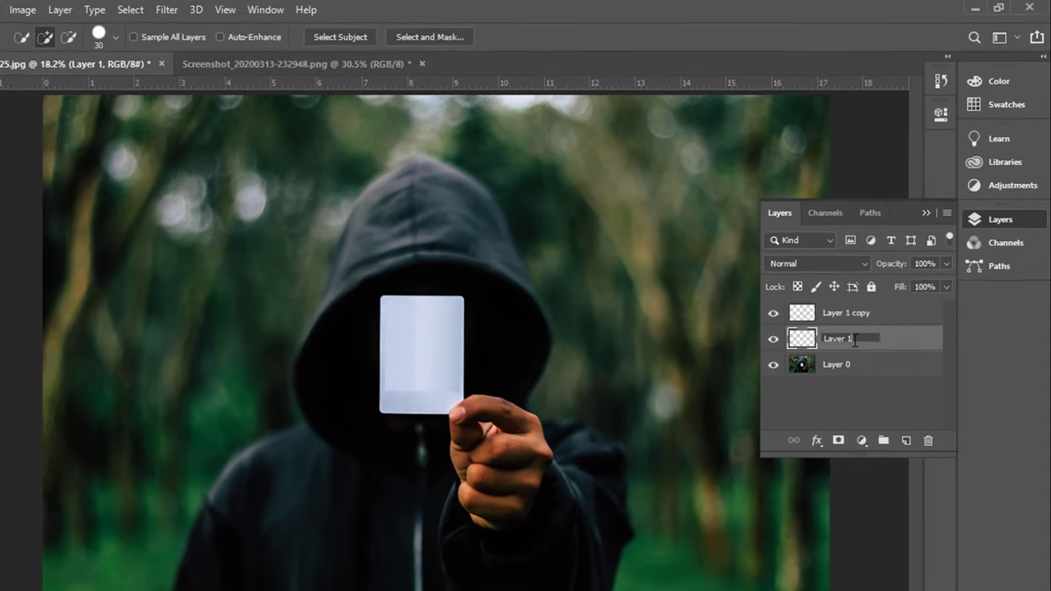
text(CARD 01)
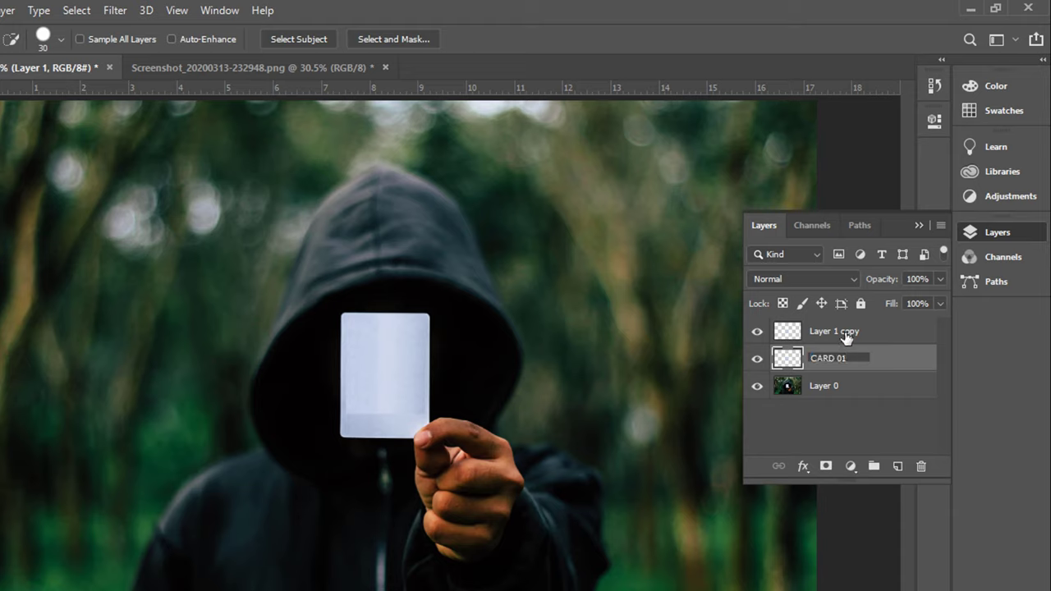
double_click(845, 332)
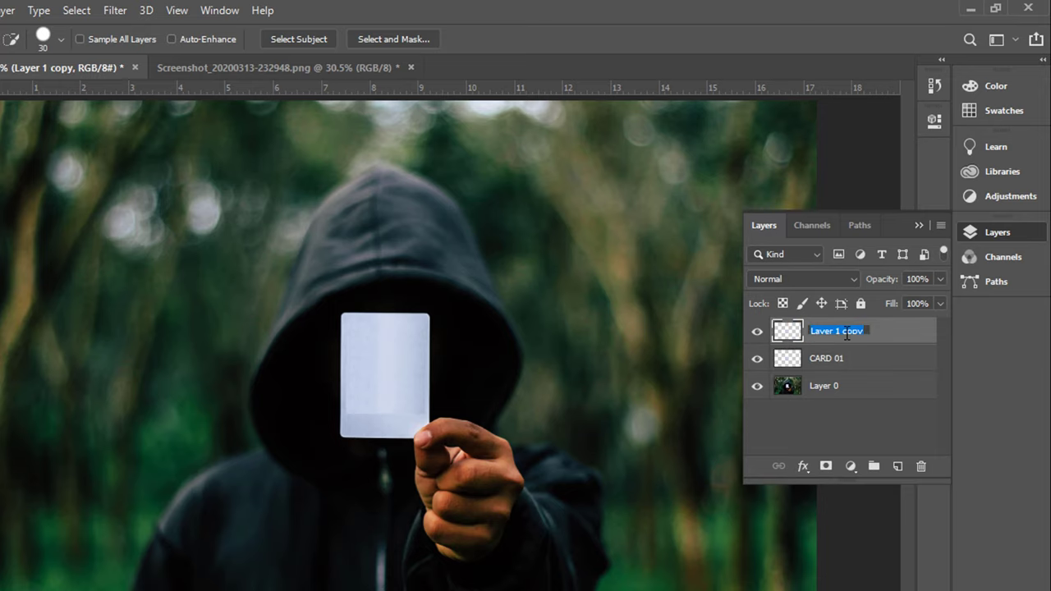
text(CARD 02)
key(Return)
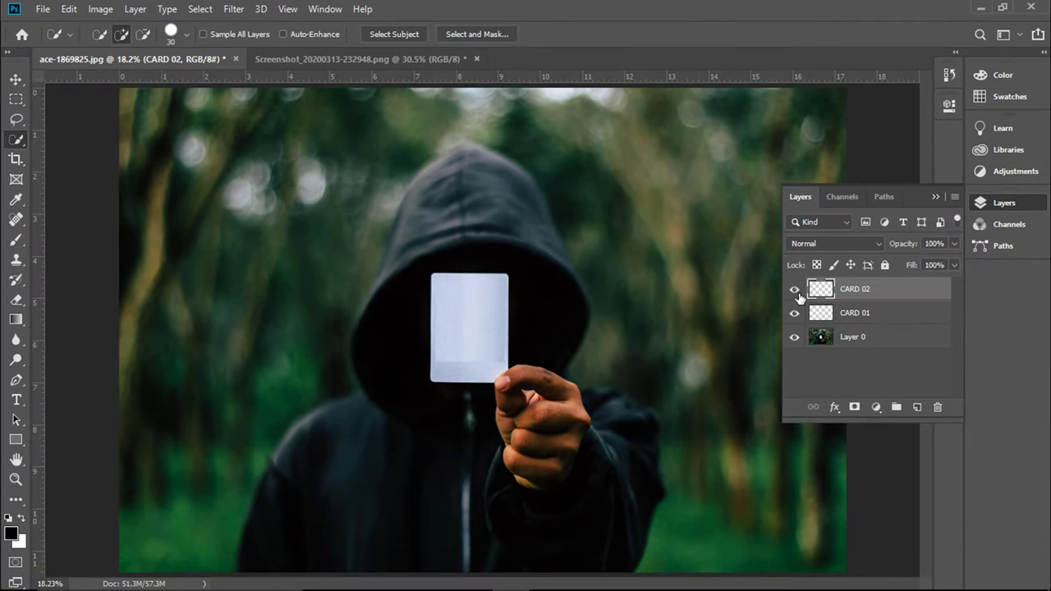
- Hide both the CARD 01 and CARD 02 layers
click(794, 289)
click(794, 313)
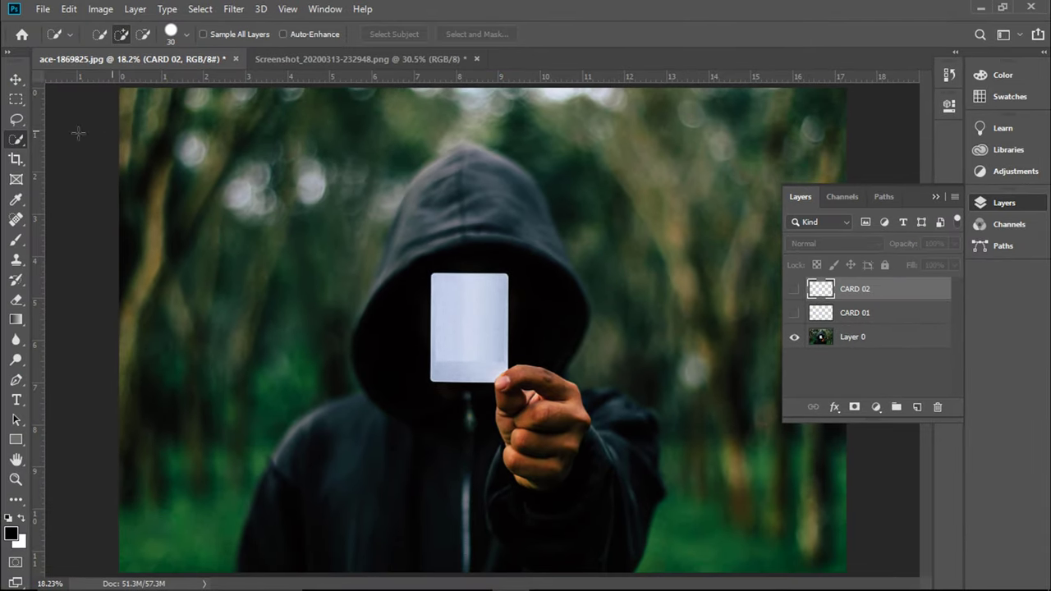
click(16, 79)
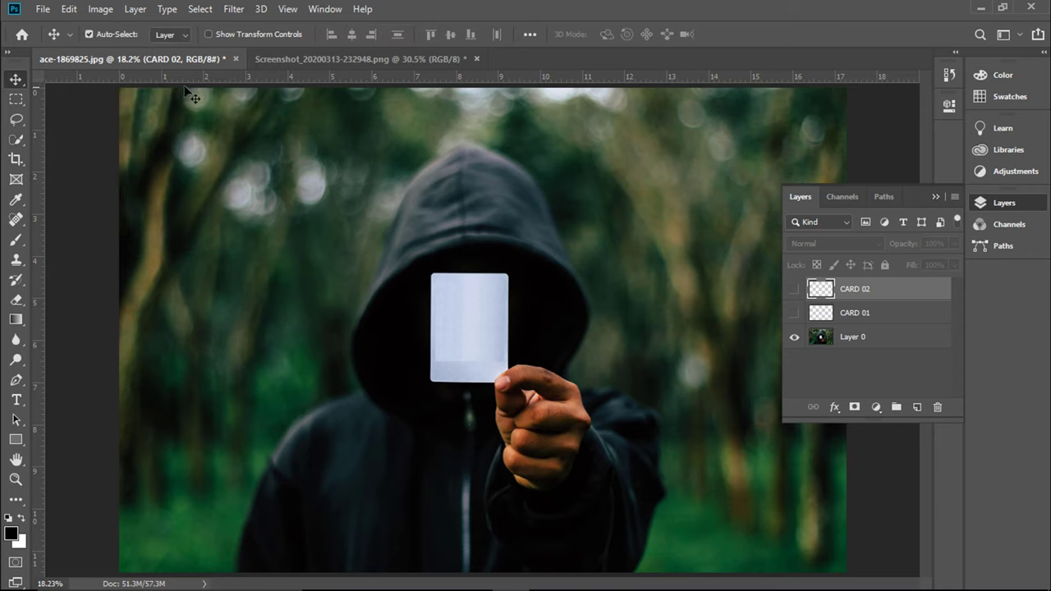
- Copy the Instagram screenshot into the hooded-figure image, close its document, and lower it toward the card
click(285, 60)
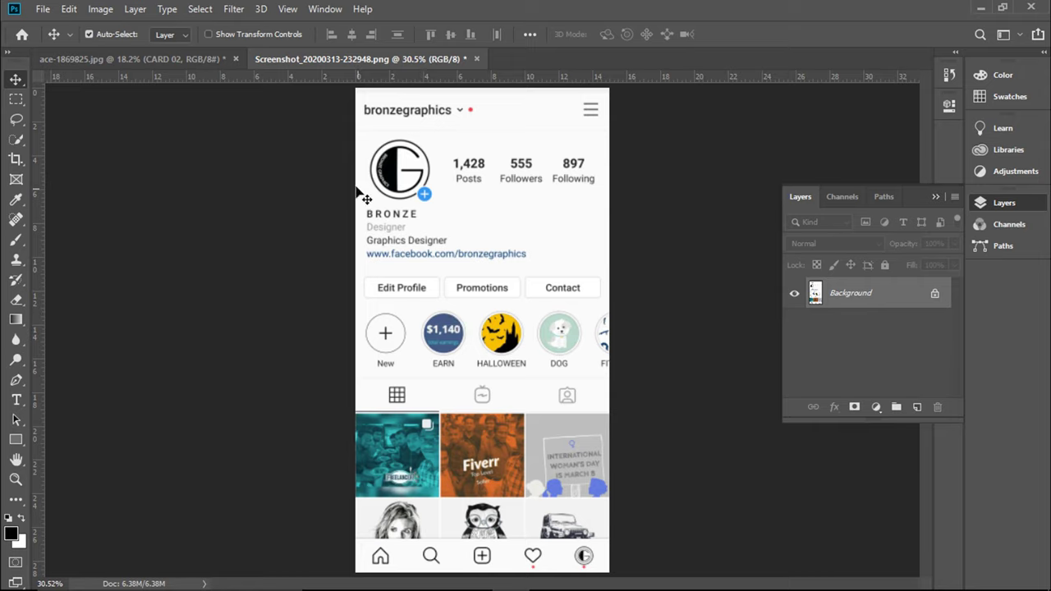
right_click(292, 62)
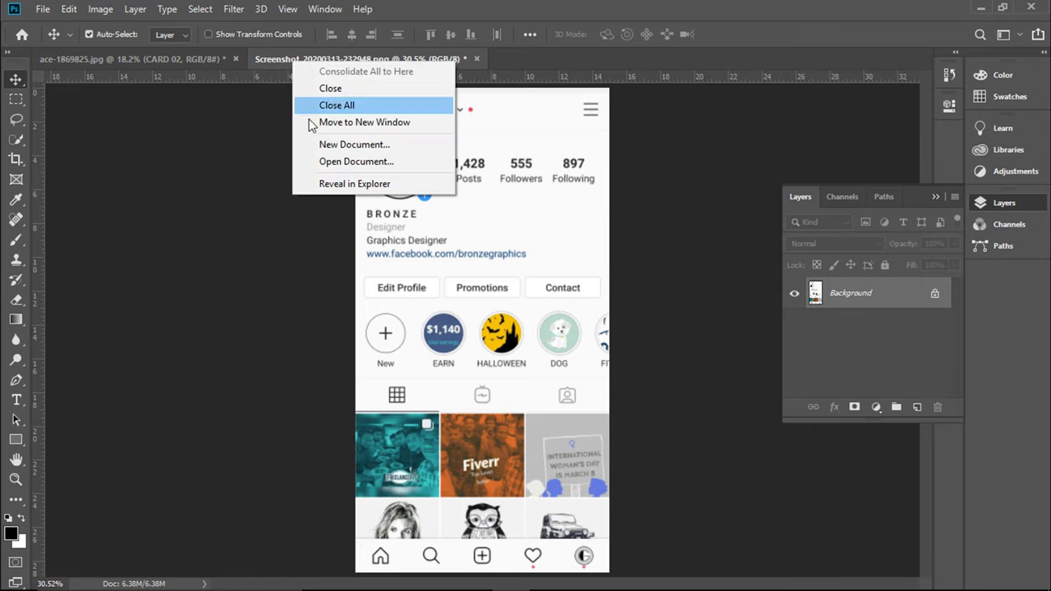
click(418, 123)
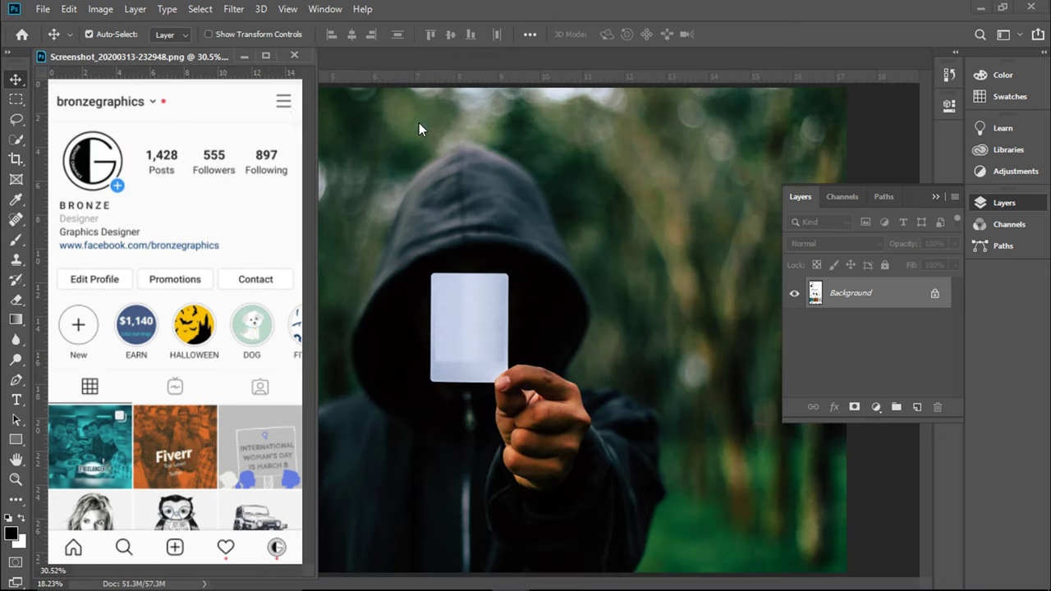
drag(127, 205, 483, 279)
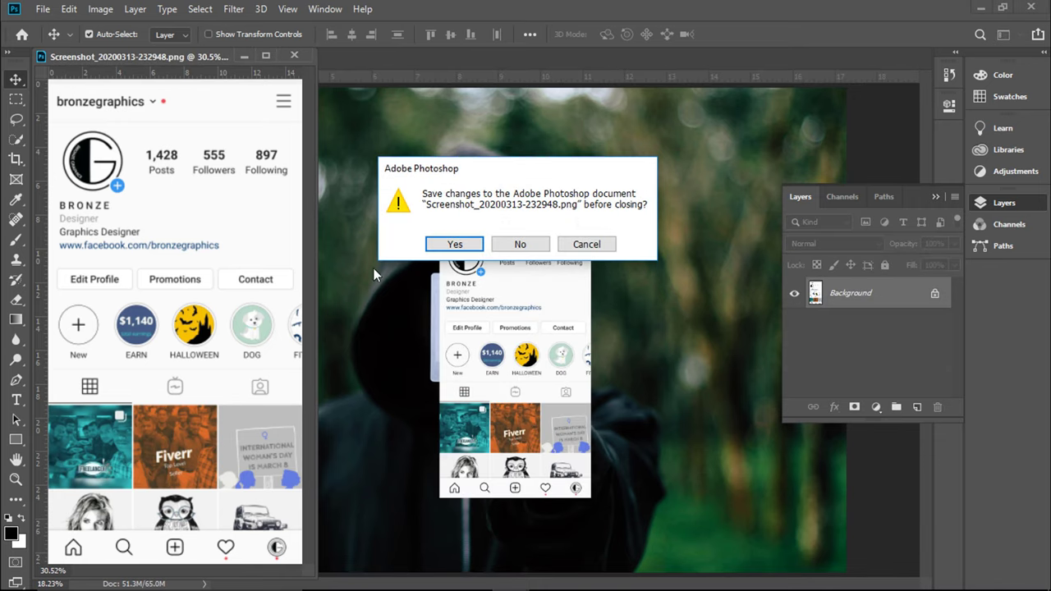
click(511, 245)
mouse_move(506, 296)
mouse_down()
mouse_move(508, 351)
mouse_move(493, 362)
mouse_up()
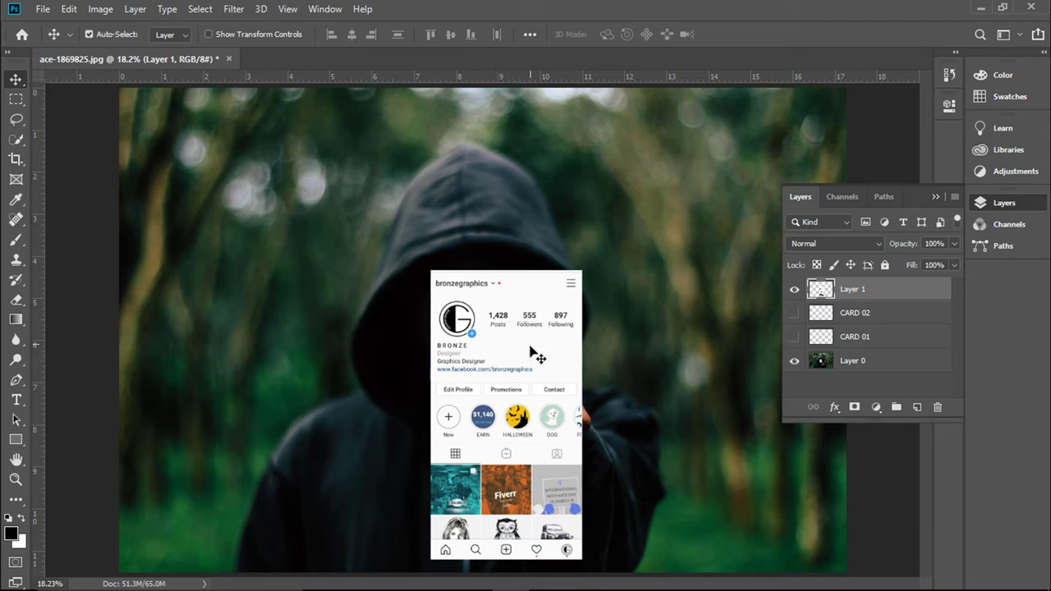
- Scale the screenshot layer to about 49% over the card
key(ctrl+t)
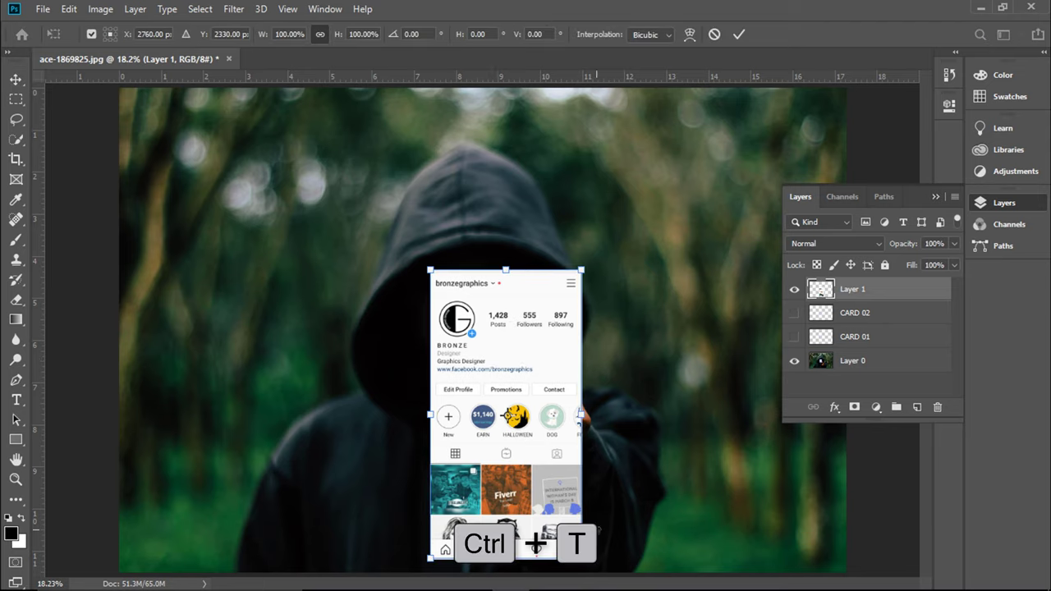
mouse_move(580, 559)
mouse_down()
mouse_move(474, 427)
mouse_move(482, 442)
mouse_move(488, 415)
mouse_up()
key(Return)
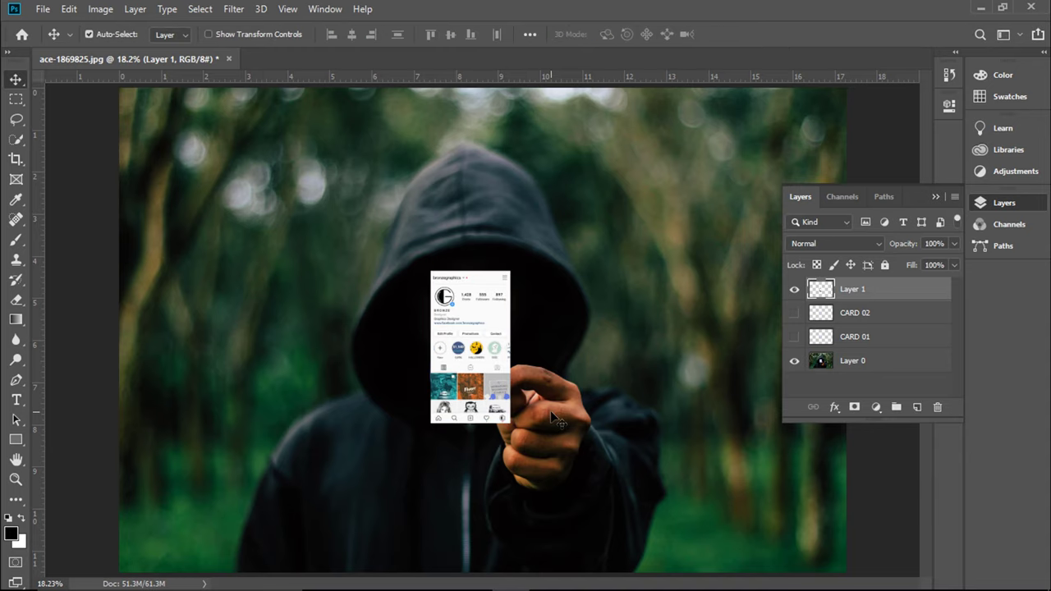
- Hide the screenshot layer, then show and select CARD 01
key(ctrl+plus)
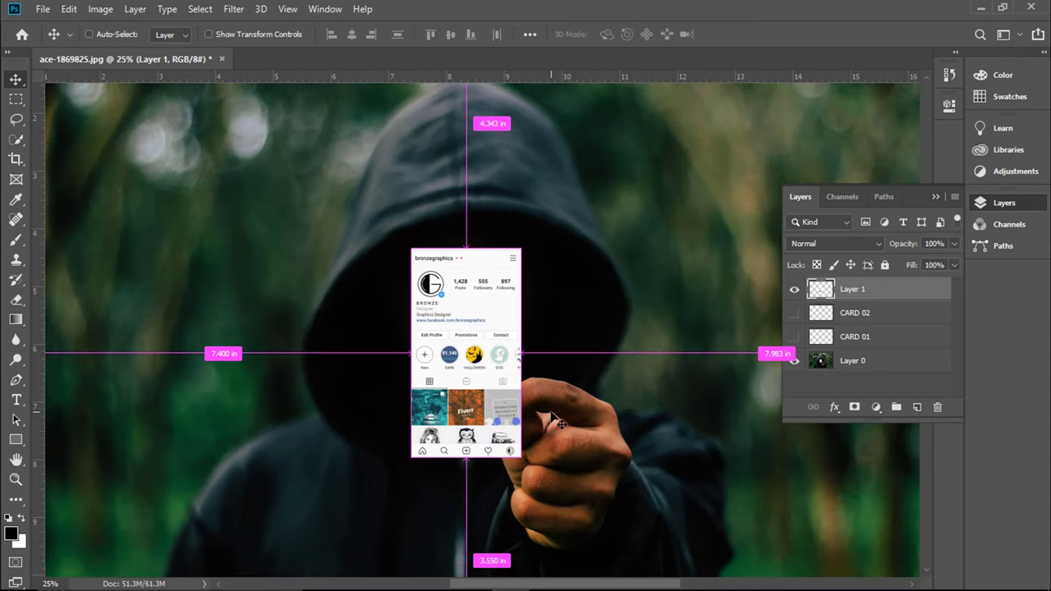
key(ctrl+plus)
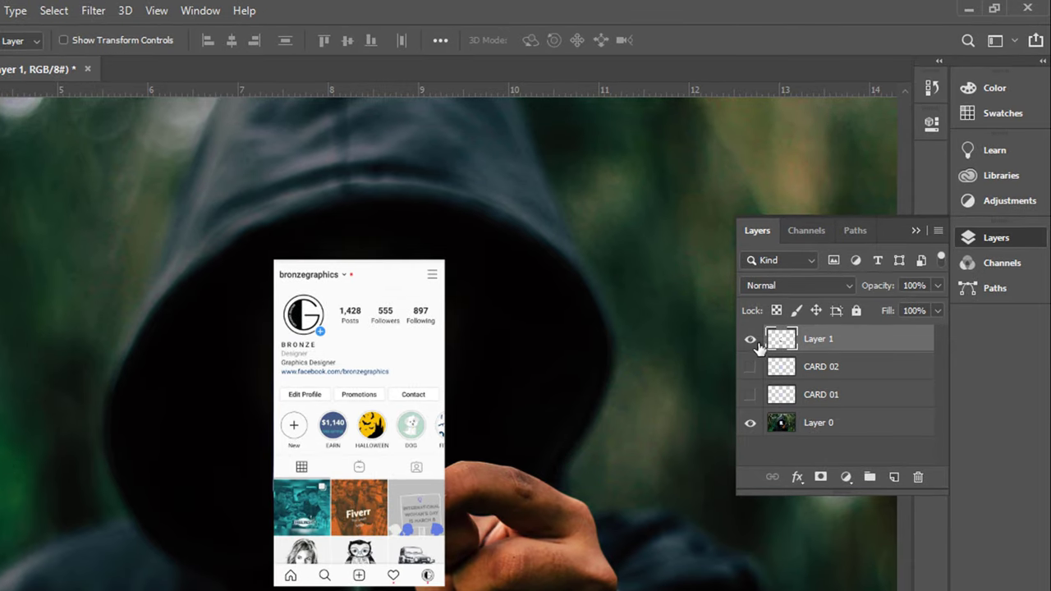
click(752, 340)
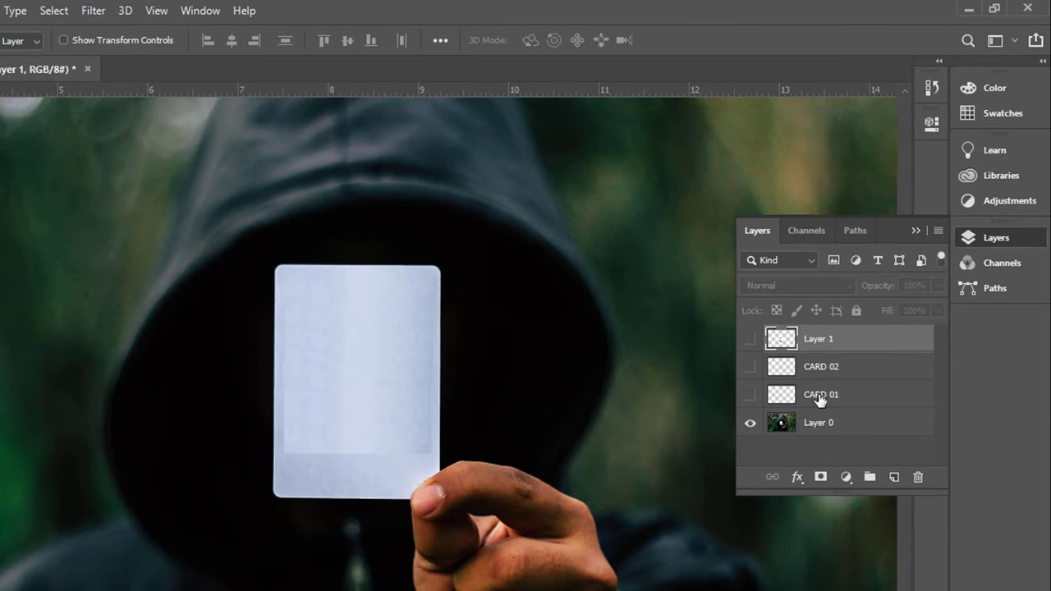
click(750, 396)
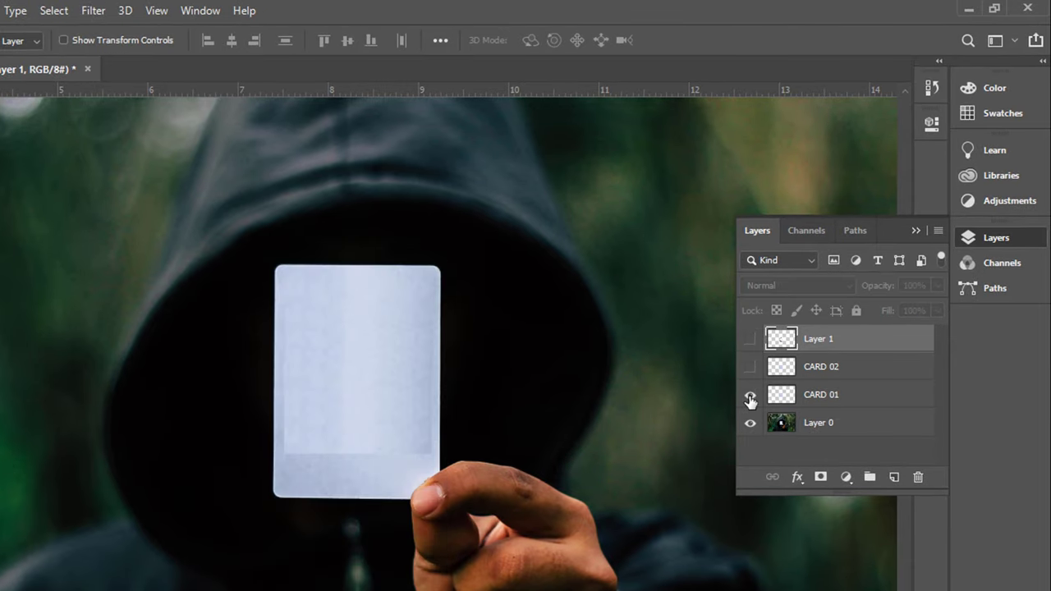
click(825, 395)
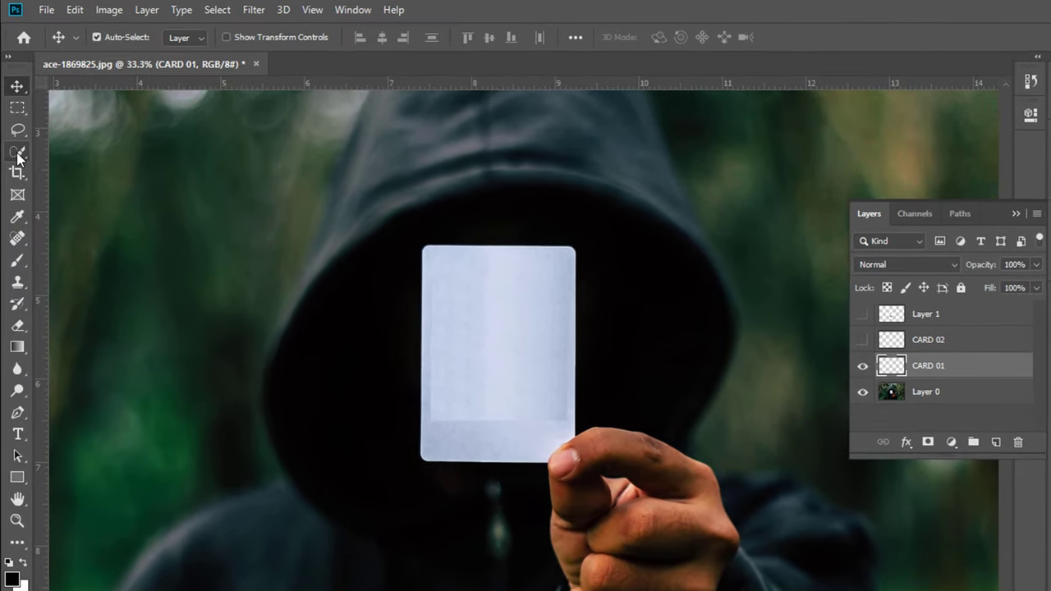
- Select the blank card's shape with Quick Selection
click(17, 151)
click(428, 258)
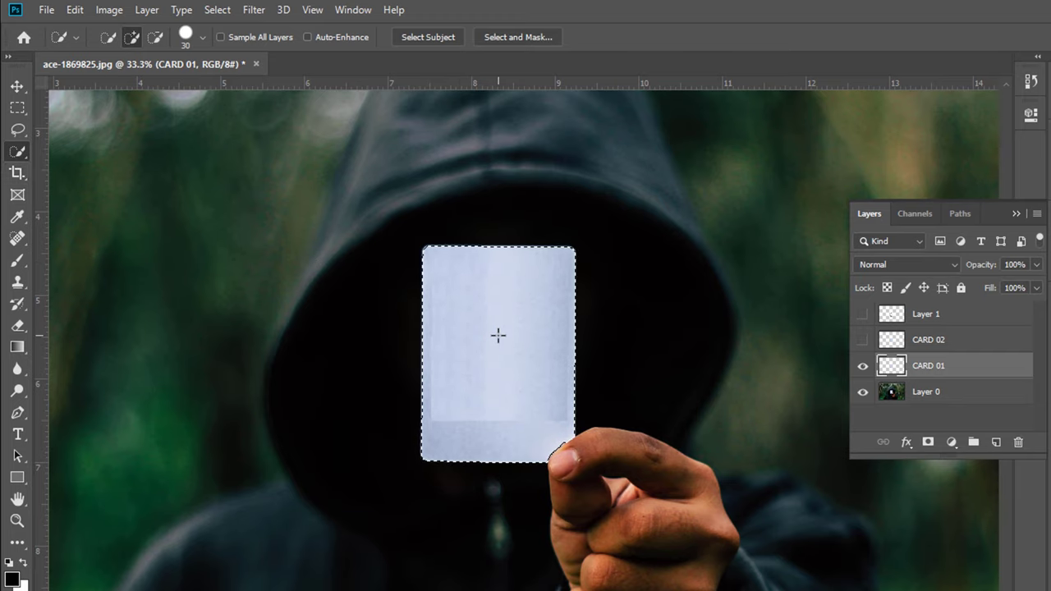
key(ctrl+minus)
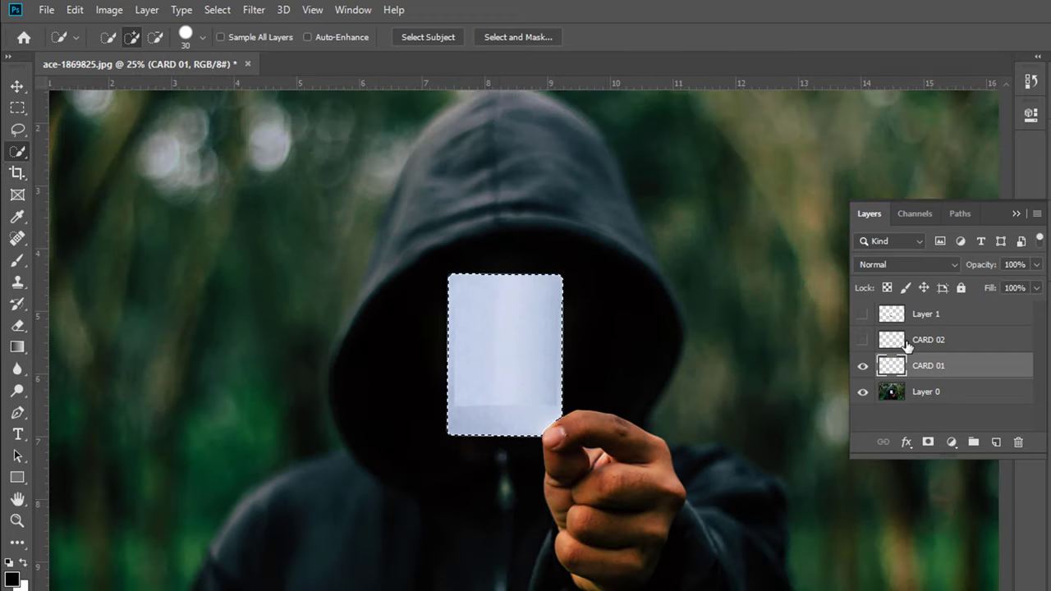
- Rename the top layer INSTAGRAM and make it visible over the card
click(920, 317)
double_click(924, 316)
text(IN)
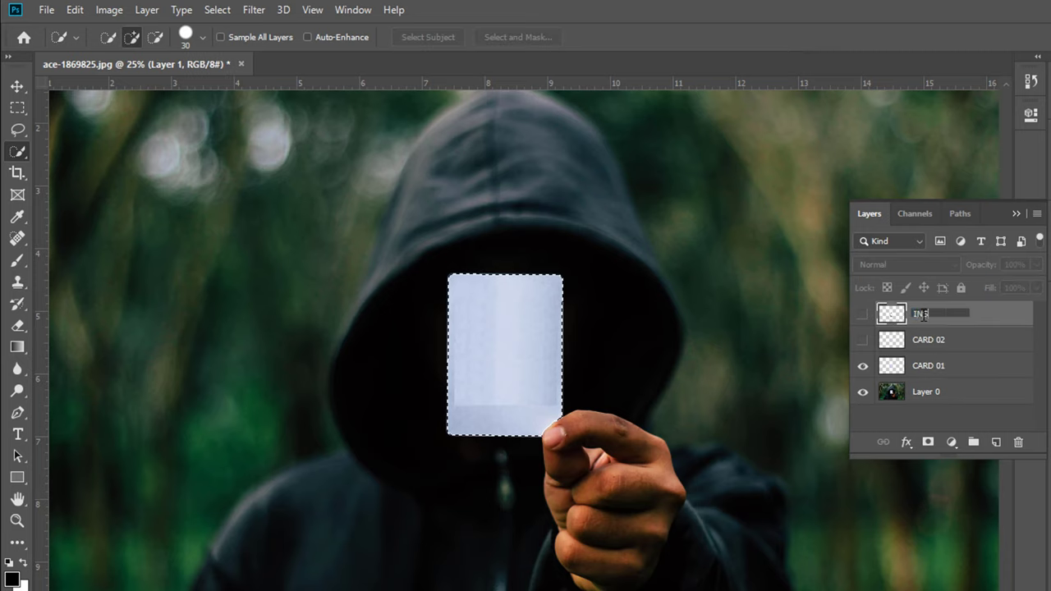
text(STAGRAM)
key(Return)
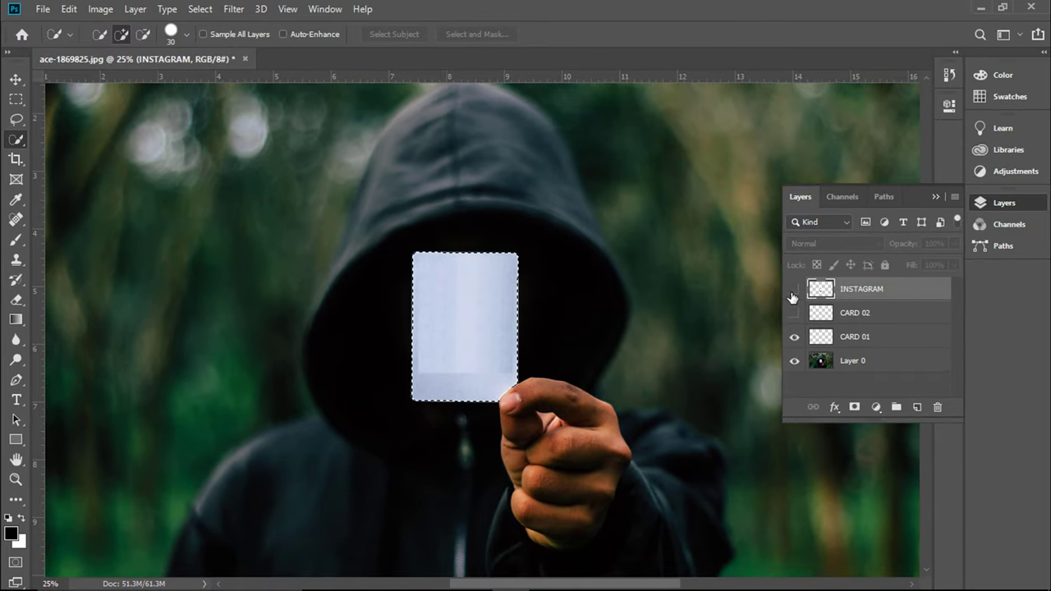
click(793, 290)
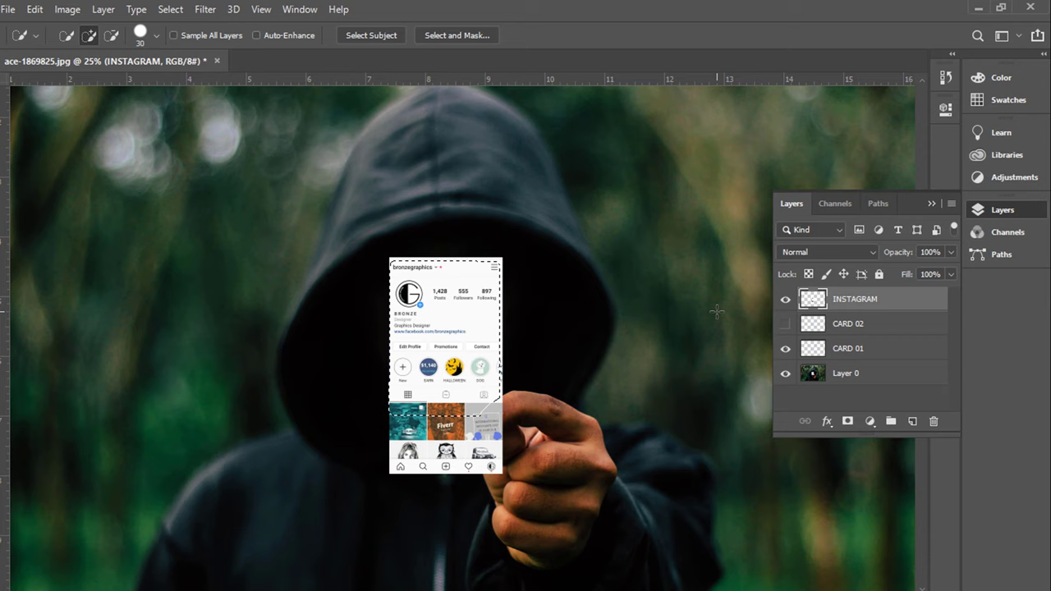
- Delete the screenshot outside the inverted card selection, deselect, and activate CARD 02
key(ctrl+shift+i)
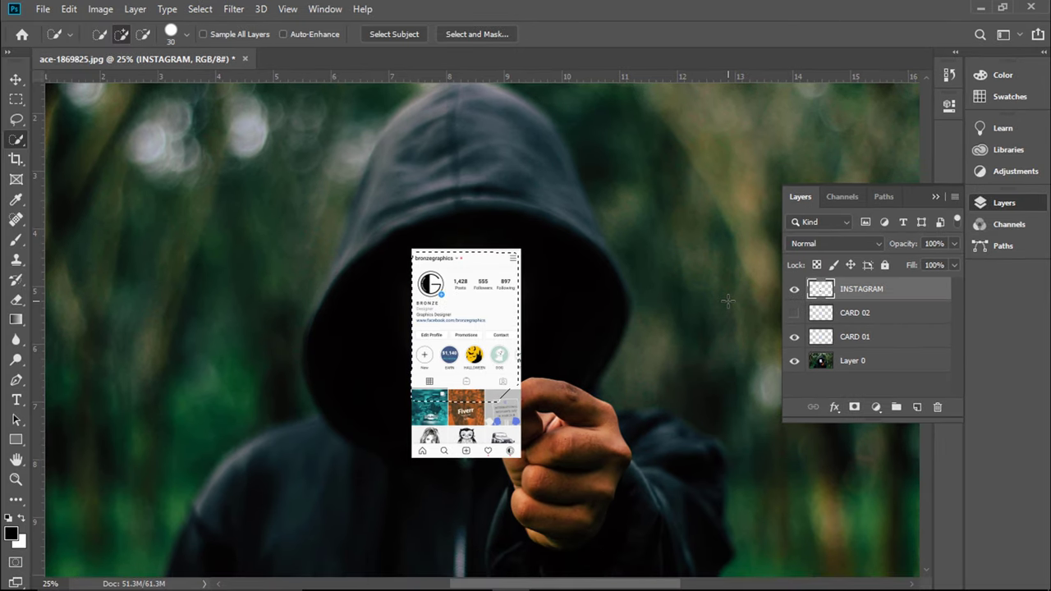
key(BackSpace)
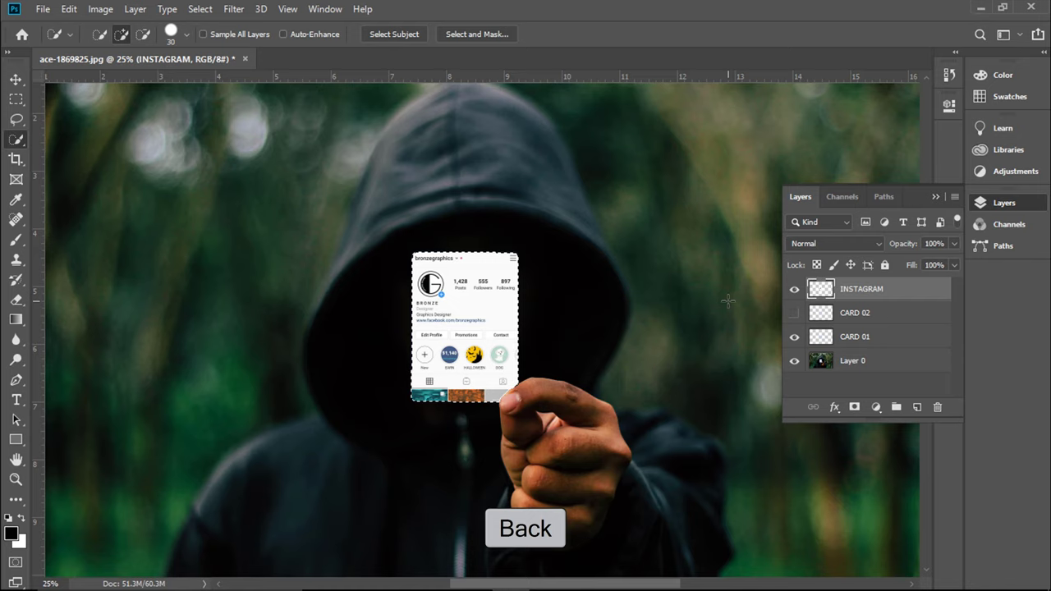
key(ctrl+plus)
key(ctrl+plus)
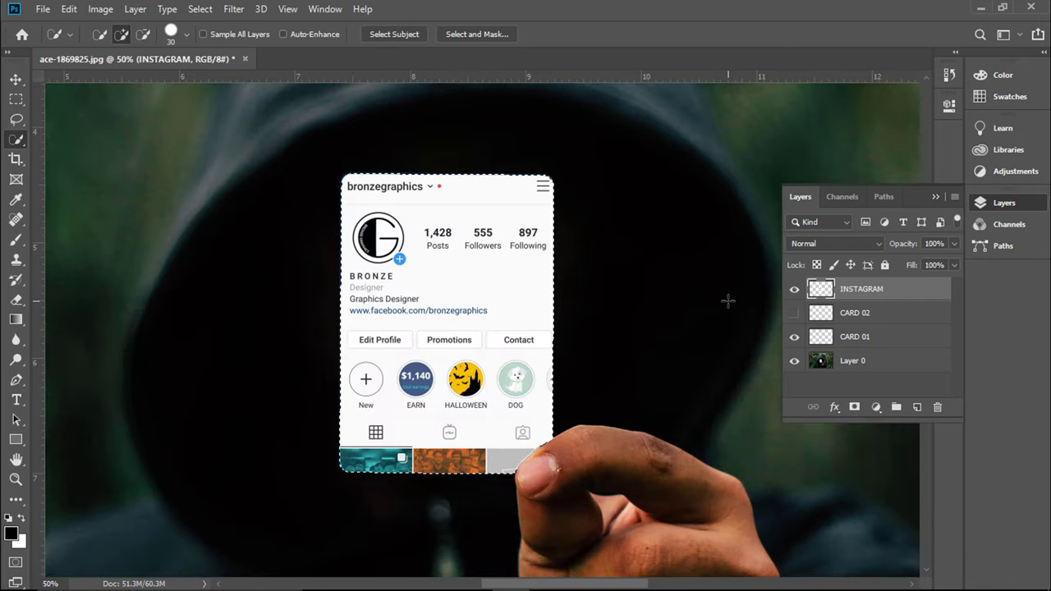
key(ctrl+d)
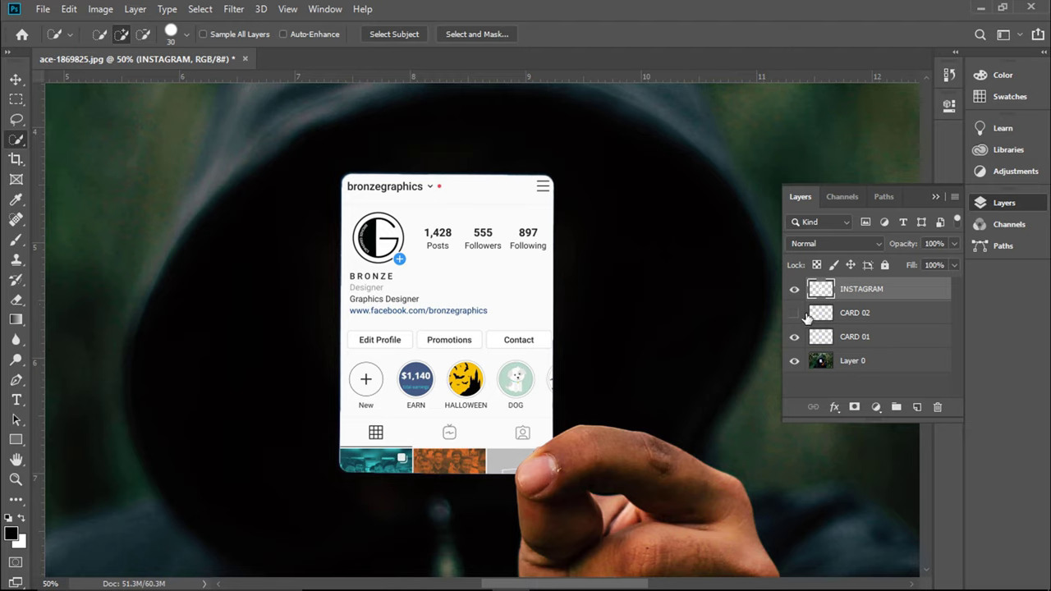
click(854, 316)
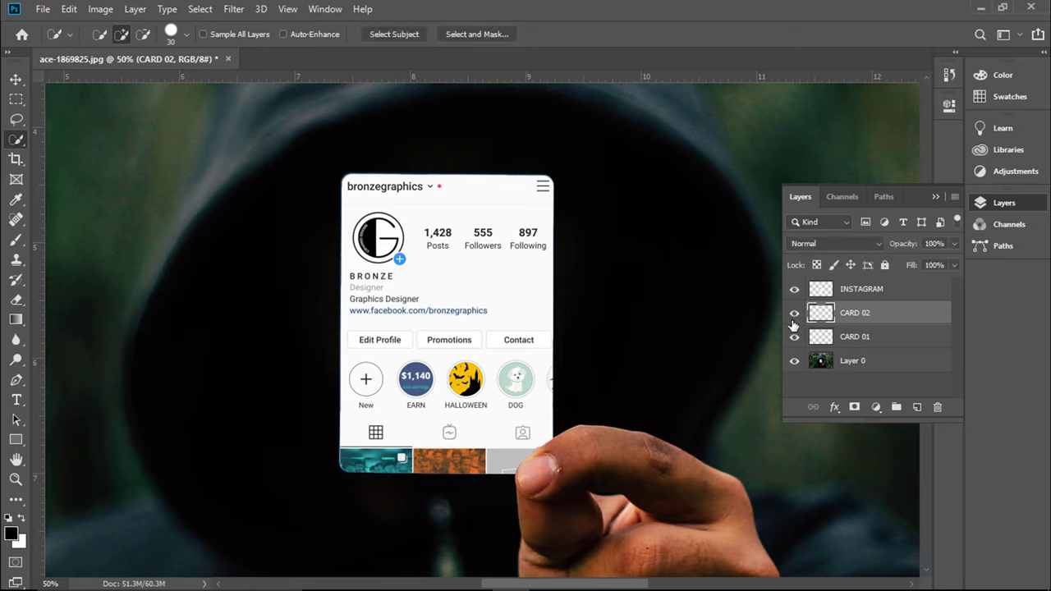
- Enlarge CARD 02 to about 106.5% and nudge it up-left behind the screenshot
key(ctrl+t)
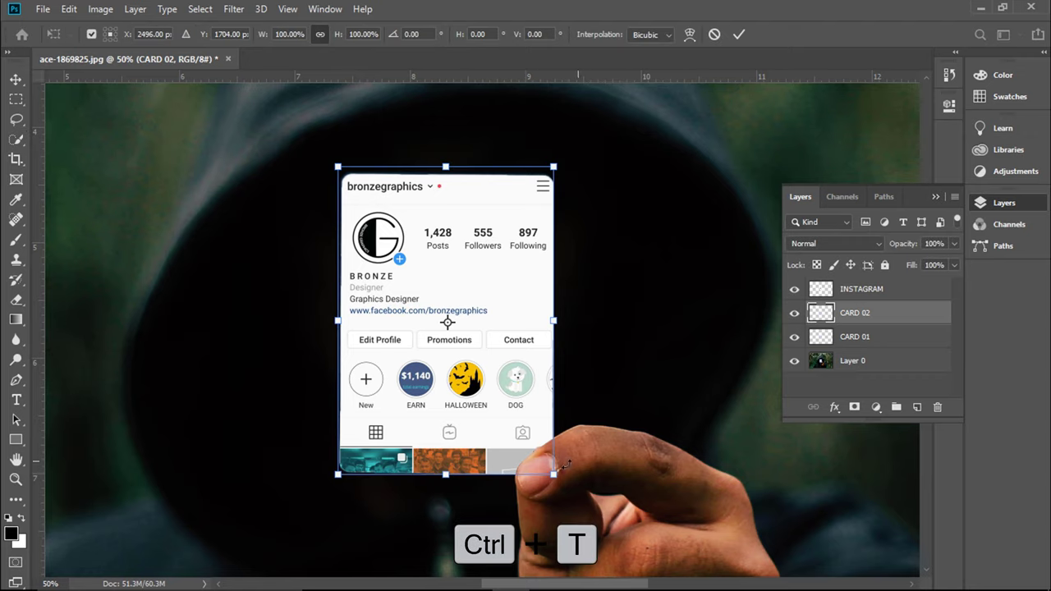
mouse_move(555, 473)
mouse_down()
mouse_move(570, 488)
mouse_move(540, 465)
mouse_up()
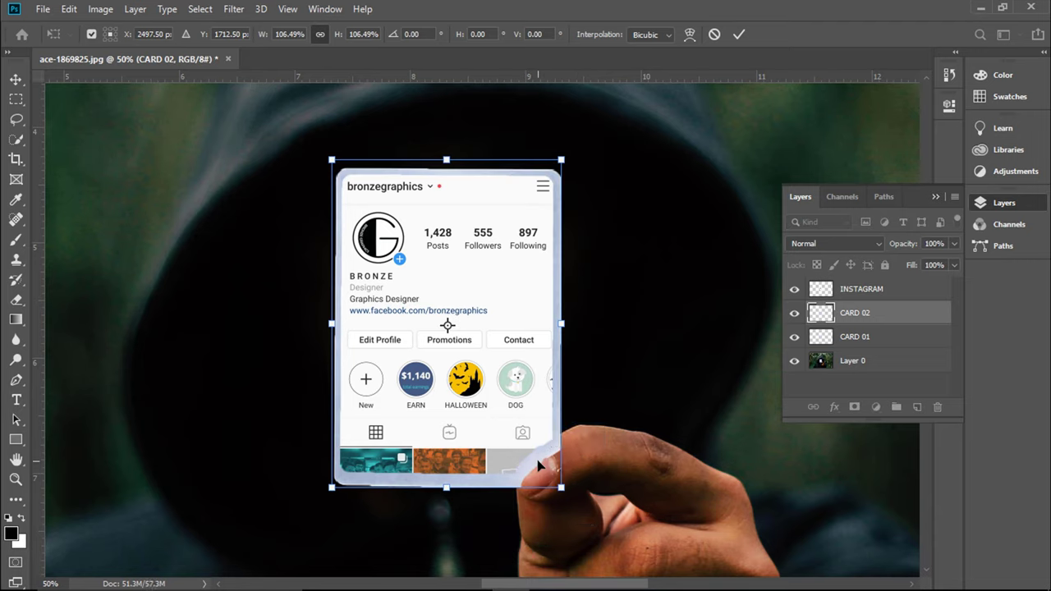
drag(534, 466, 531, 452)
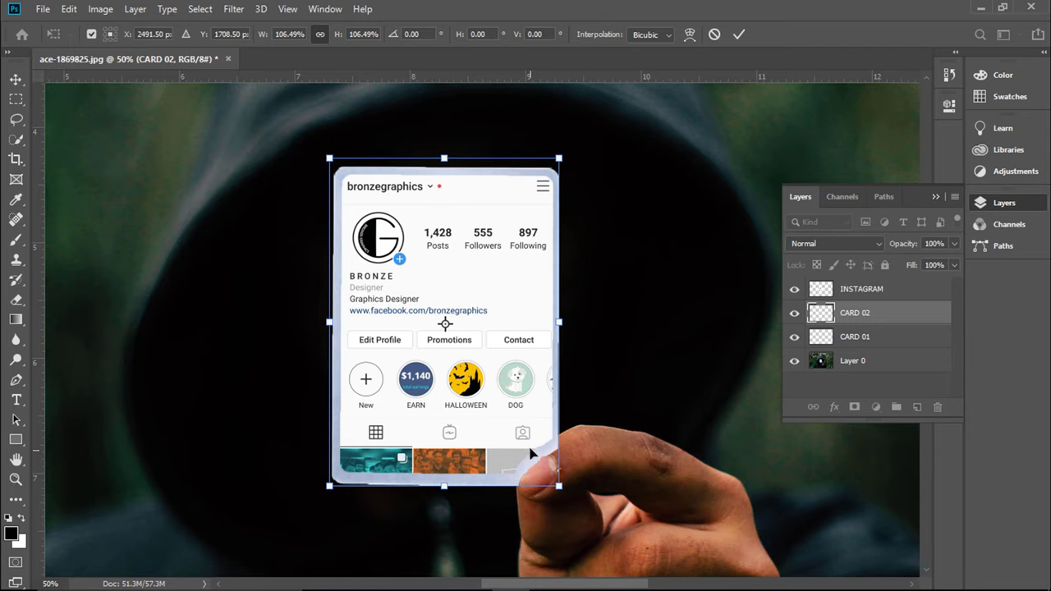
key(Return)
key(w)
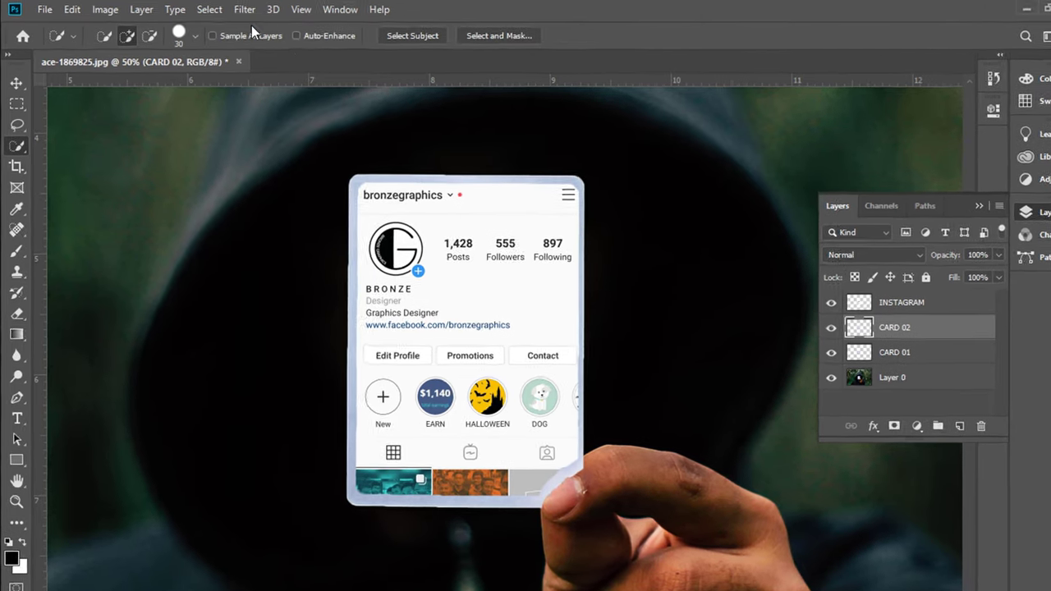
click(233, 9)
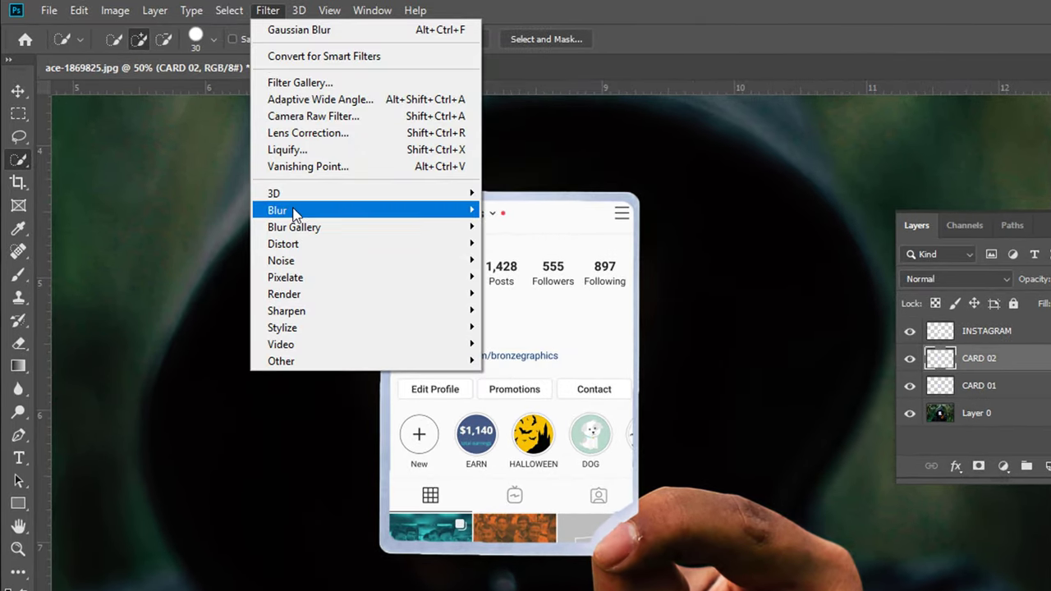
mouse_move(277, 210)
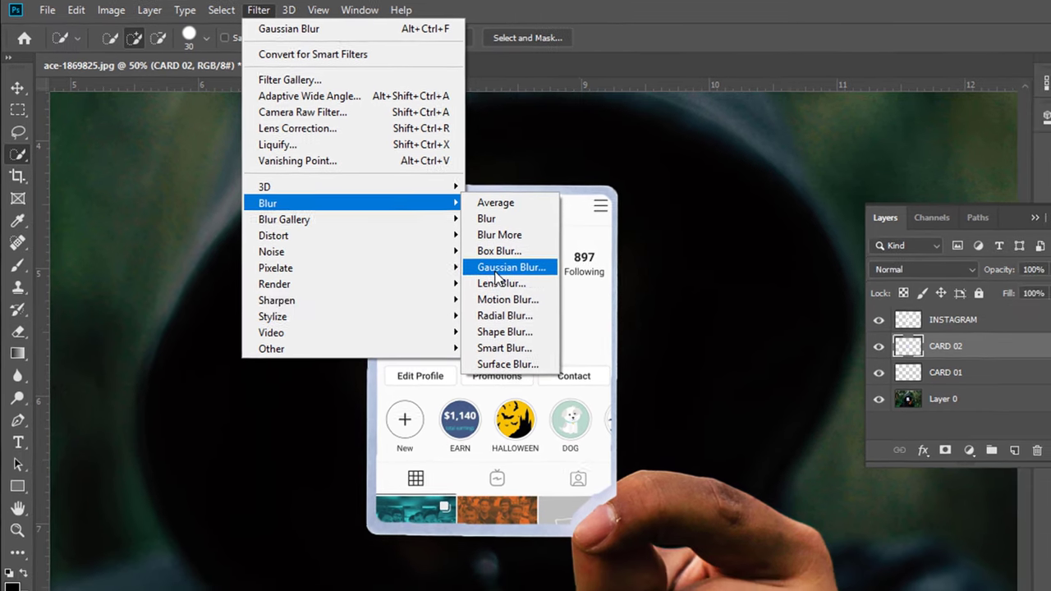
- Gaussian-blur the enlarged CARD 02 copy at about 29.1 px, then collapse the Layers panel
click(529, 277)
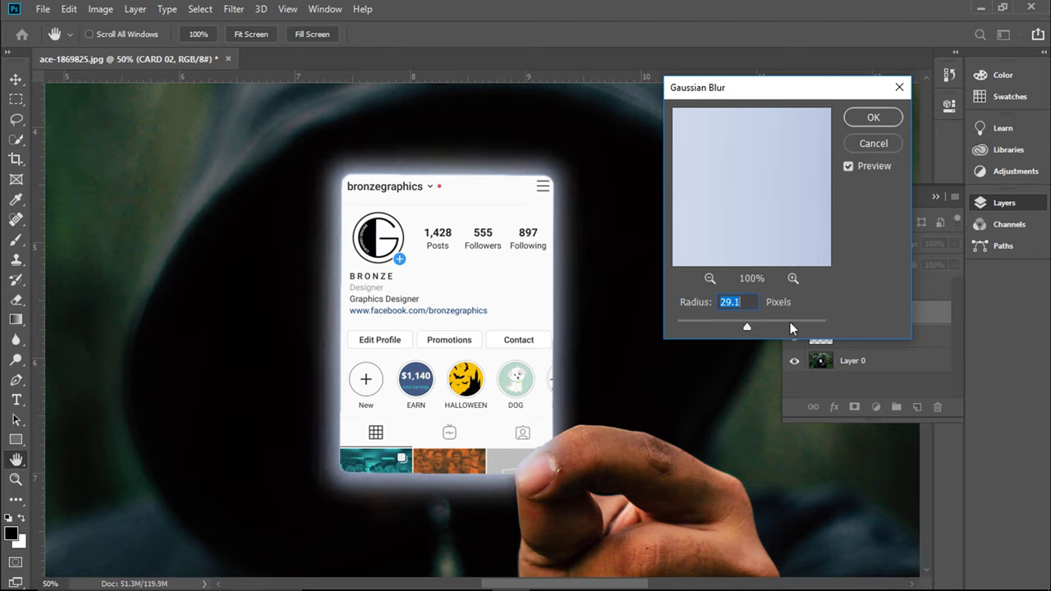
click(873, 118)
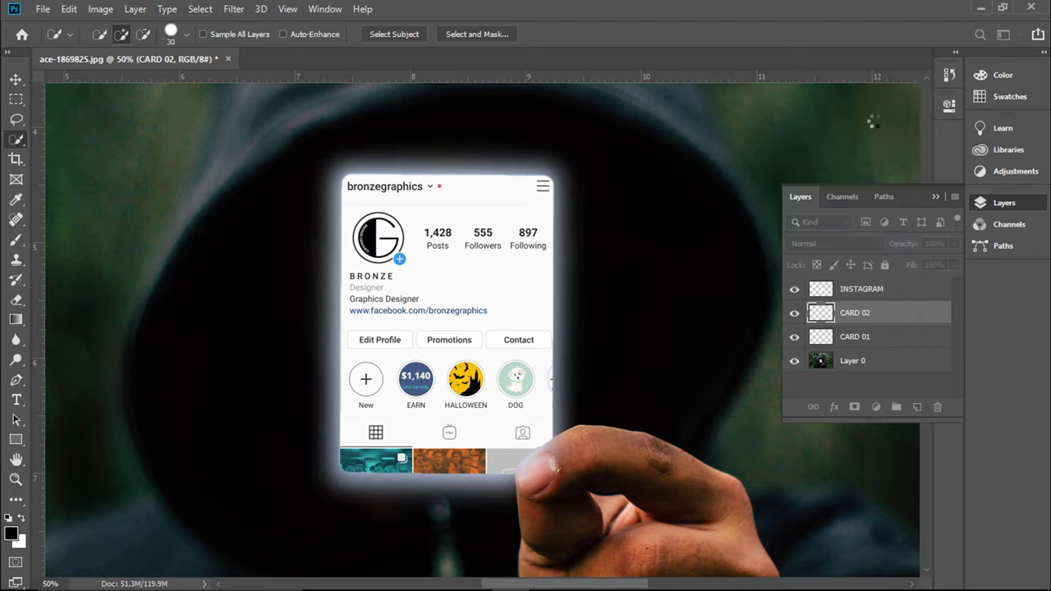
click(936, 197)
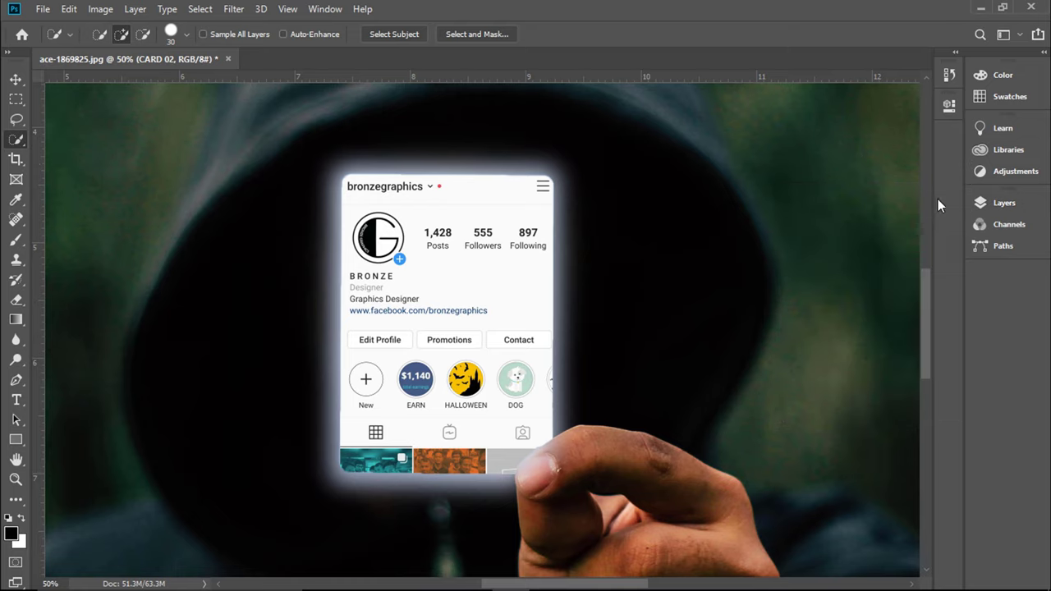
key(ctrl+0)
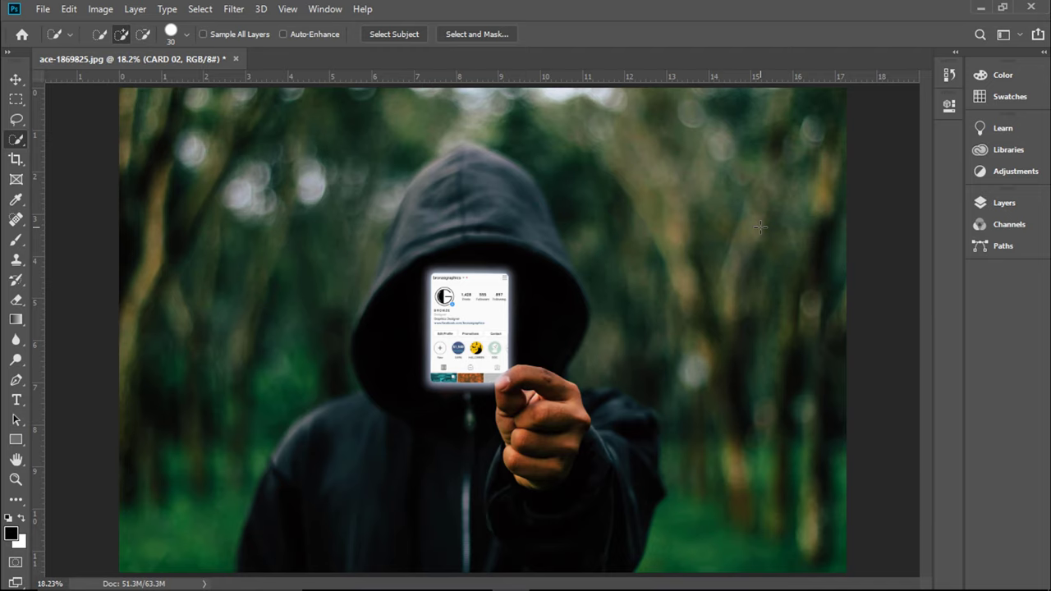
key(ctrl+plus)
key(ctrl+plus)
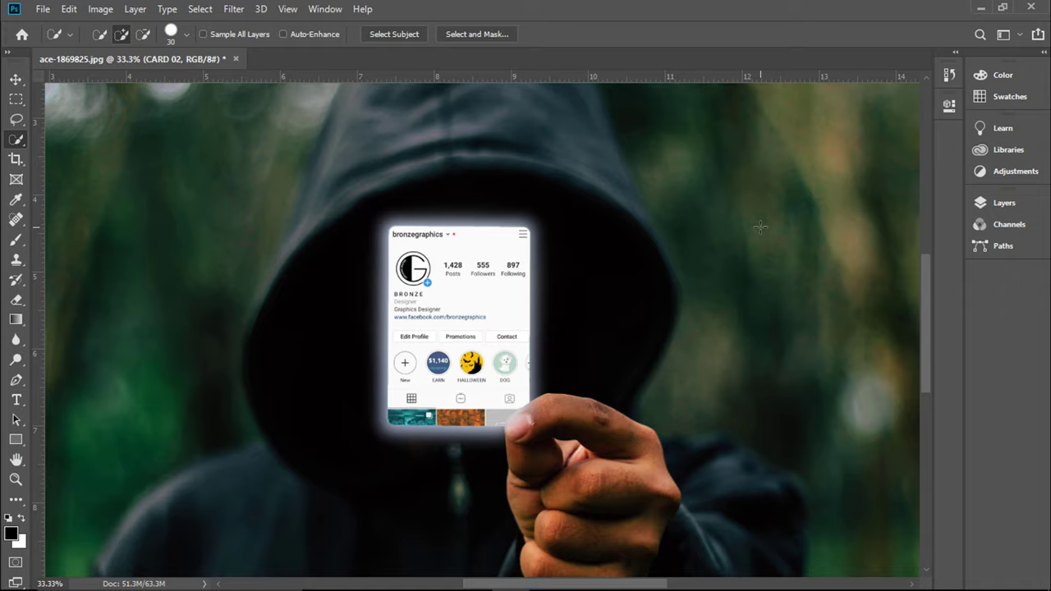
key(ctrl+0)
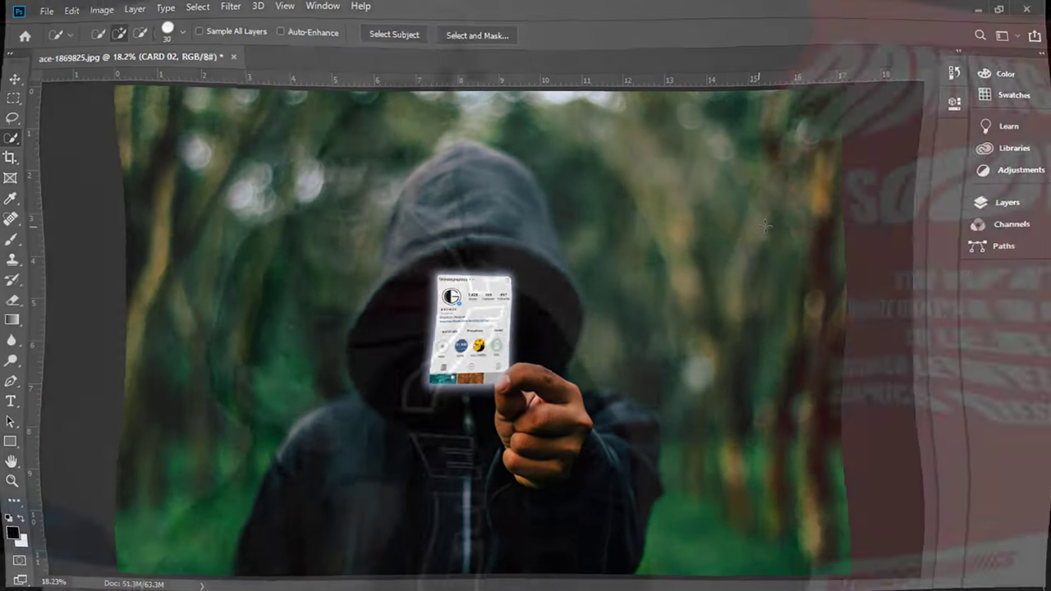